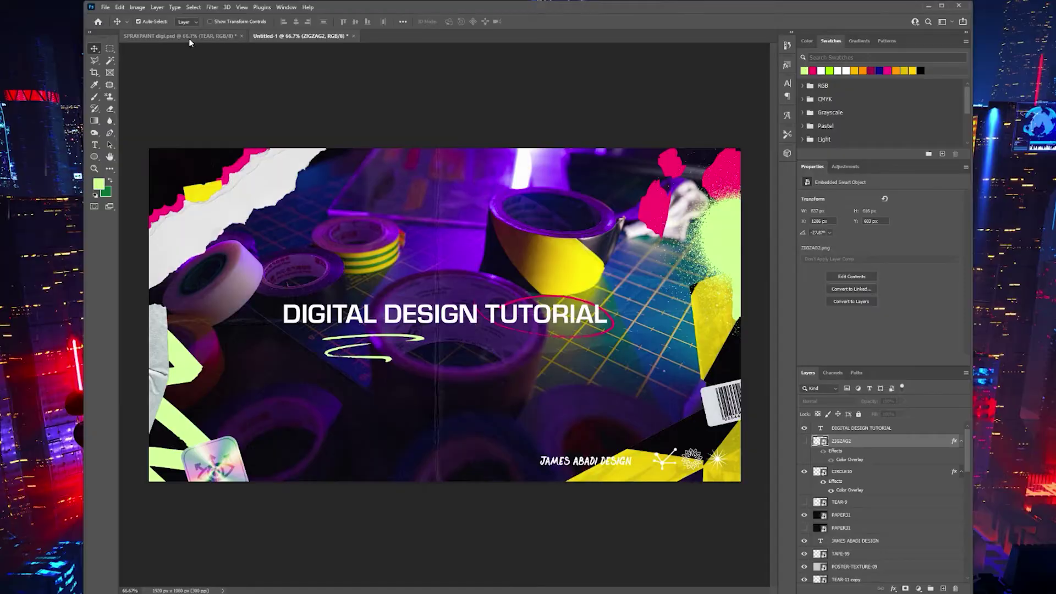
Bring the SPRAYPAINT digi.psd design document to the front
{"action": "left_click", "coordinate": [190, 35]}
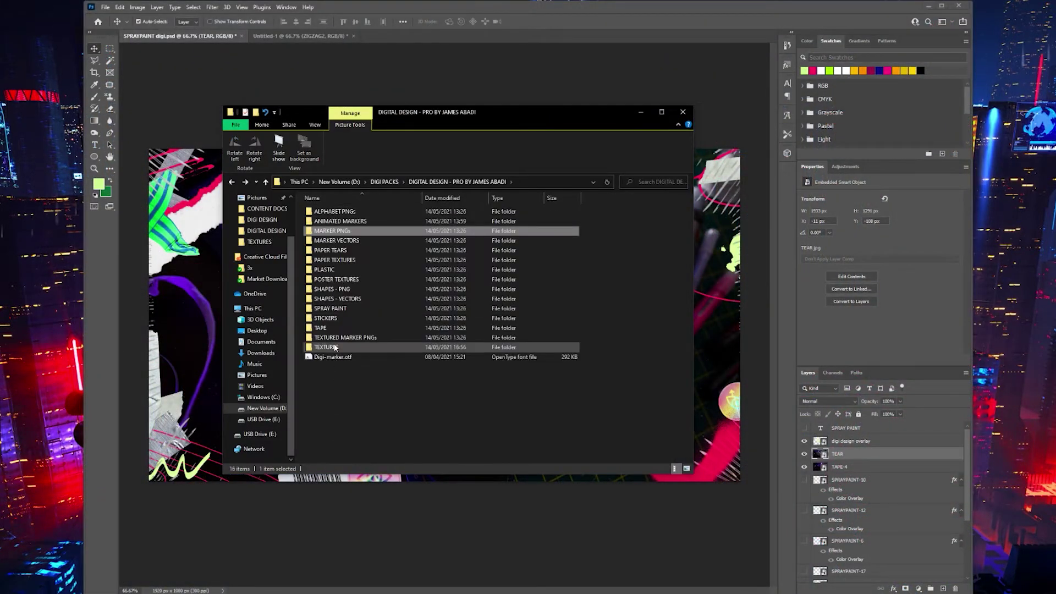
Move the asset folder window aside and bring Photoshop back in front
{"action": "left_click_drag", "start_coordinate": [429, 114], "coordinate": [697, 117]}
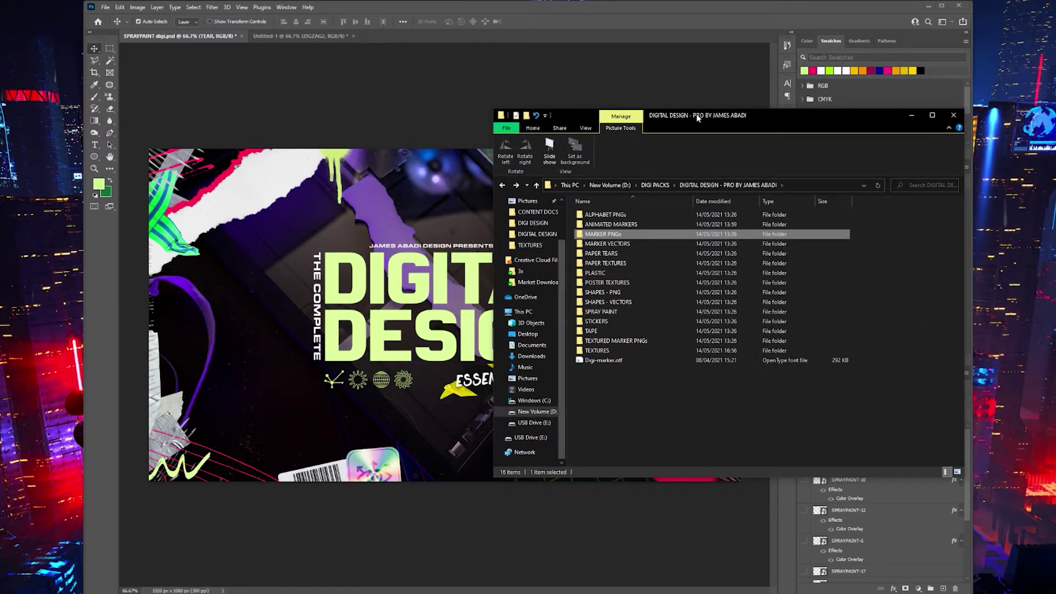
{"action": "left_click", "coordinate": [376, 128]}
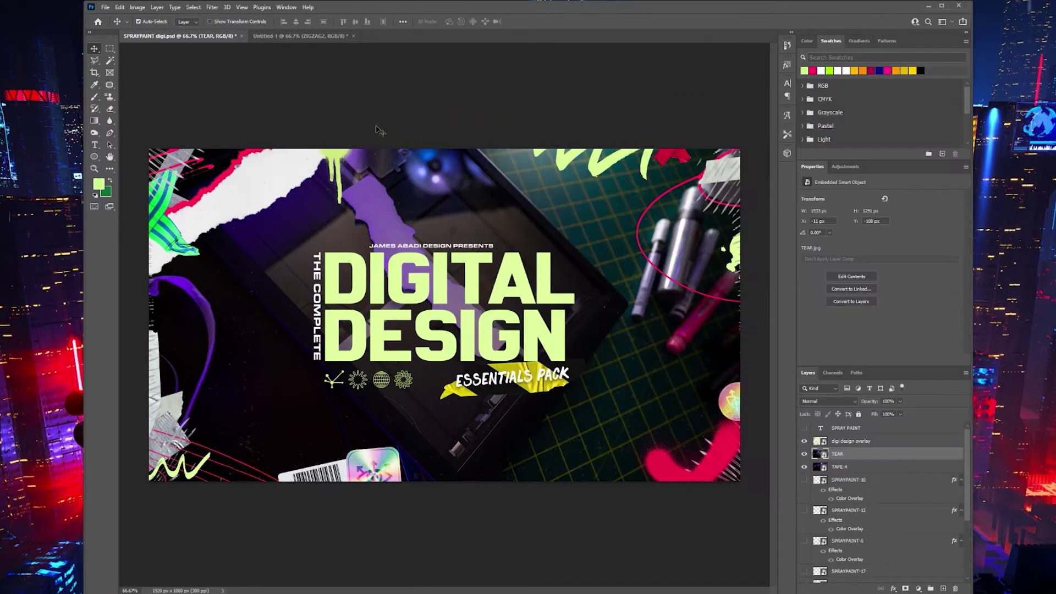
Compare the SPRAYPAINT design with its digi overlay hidden and shown, then return to Untitled-1
{"action": "left_click", "coordinate": [295, 35]}
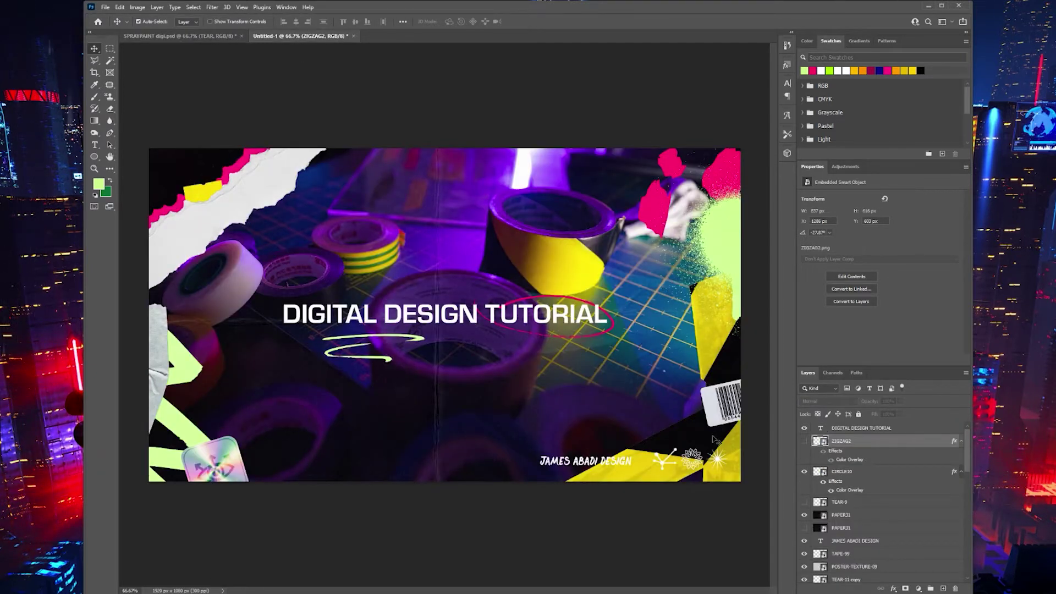
{"action": "left_click", "coordinate": [187, 36]}
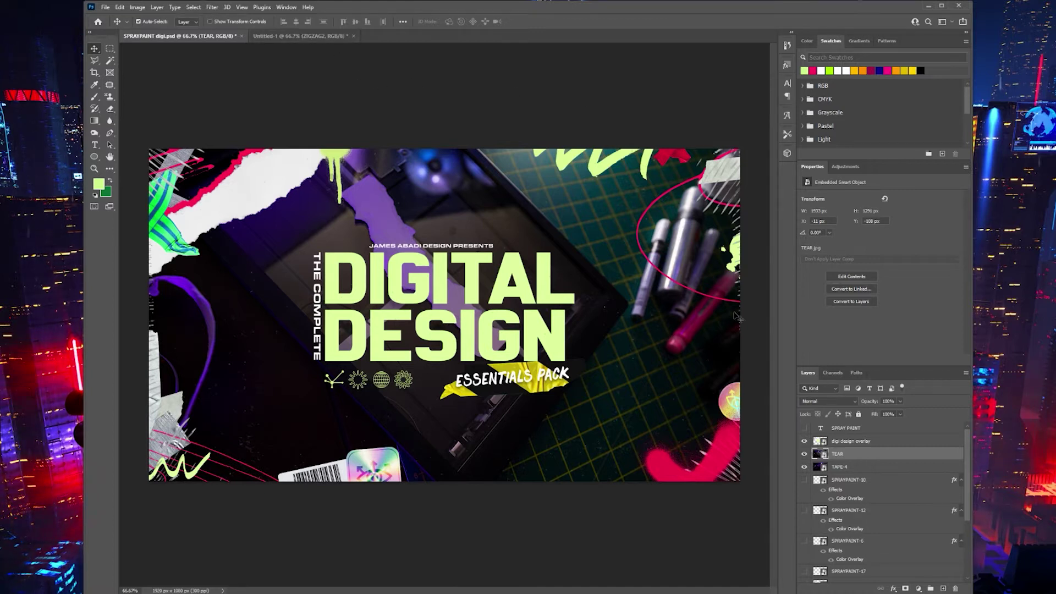
{"action": "left_click", "coordinate": [804, 441]}
{"action": "left_click", "coordinate": [804, 441]}
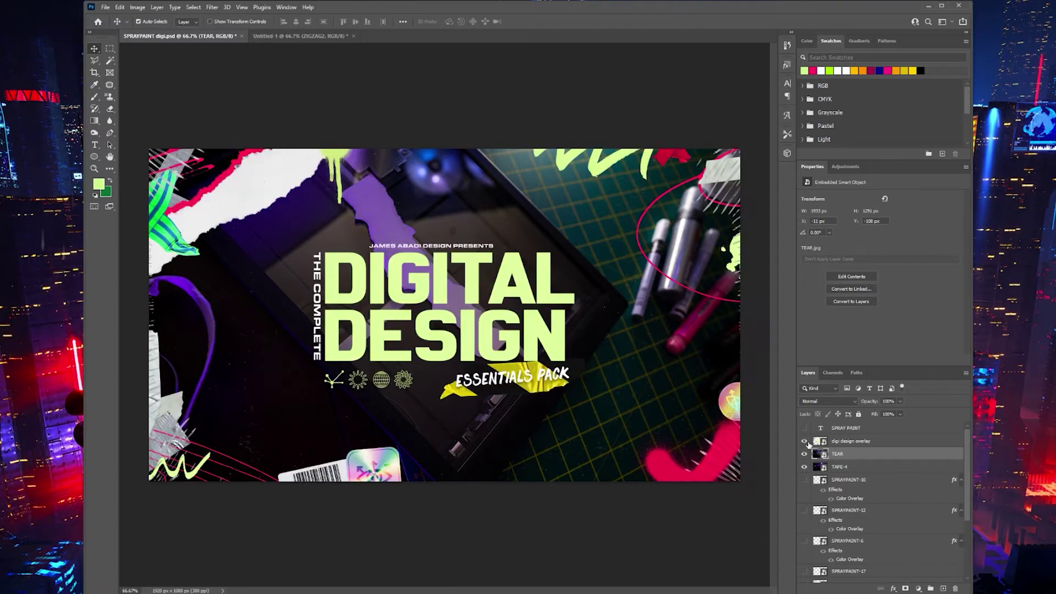
{"action": "left_click", "coordinate": [804, 441]}
{"action": "left_click", "coordinate": [804, 441]}
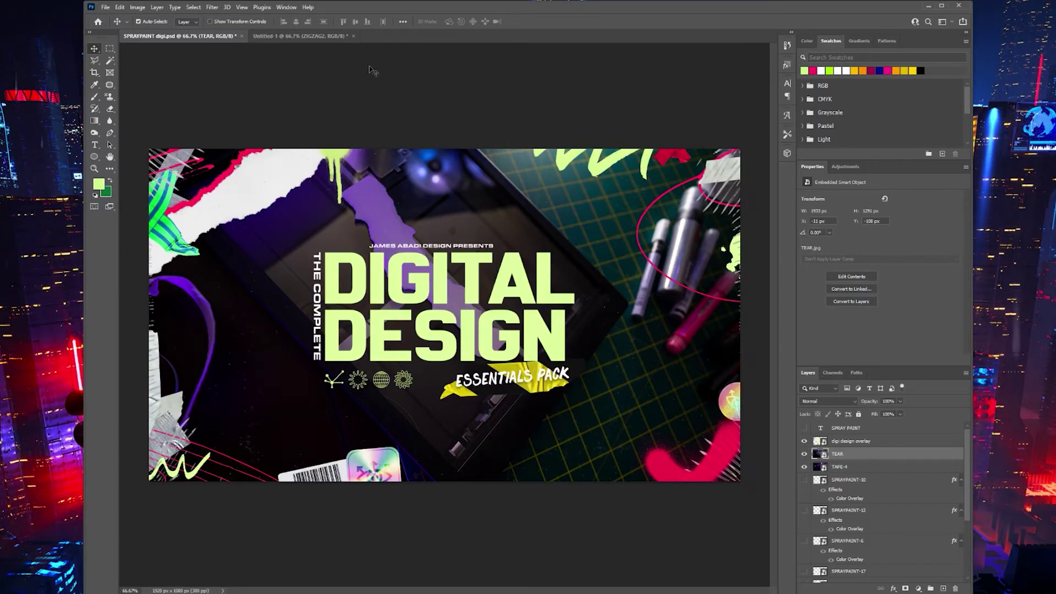
{"action": "left_click", "coordinate": [319, 36]}
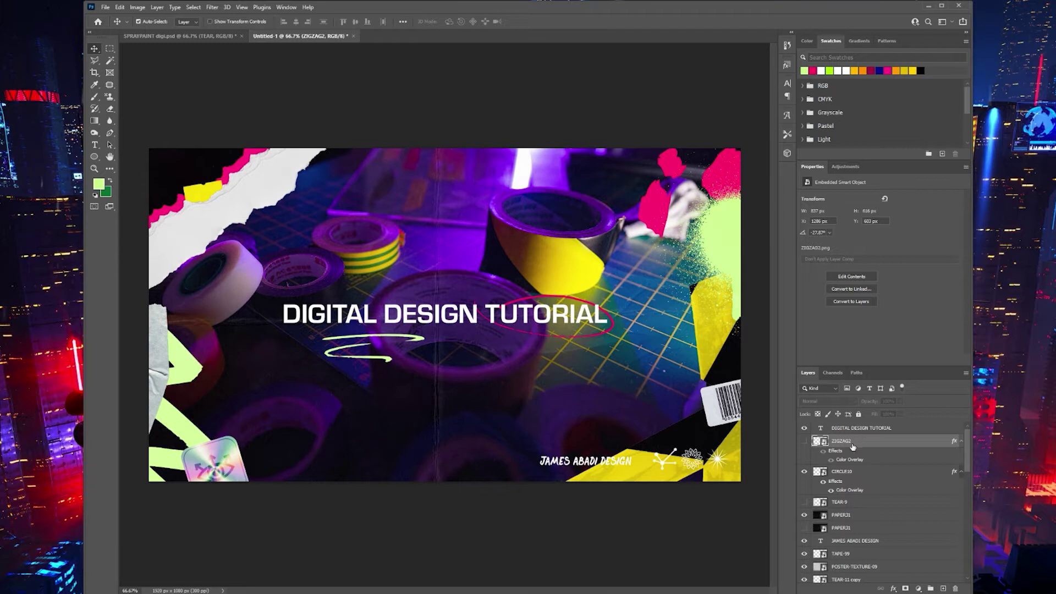
Delete layers ZIGZAG2 through CIRCLE10, then bring up the asset pack folder
{"action": "scroll", "coordinate": [853, 456], "scroll_direction": "down", "scroll_amount": 10}
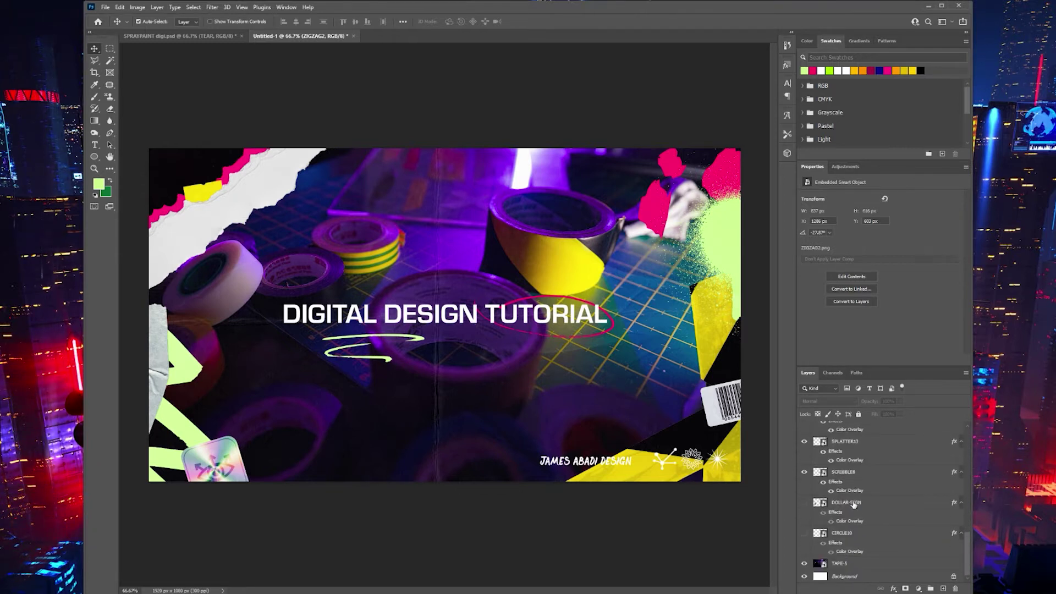
{"action": "left_click", "coordinate": [853, 533], "text": "shift"}
{"action": "key", "text": "Delete"}
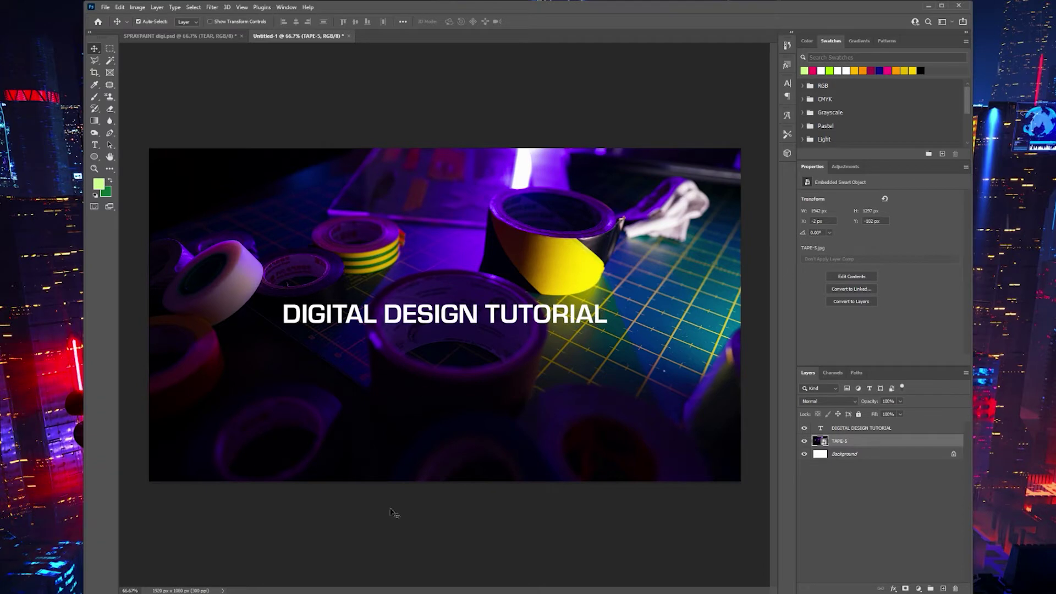
{"action": "key", "text": "alt+Tab"}
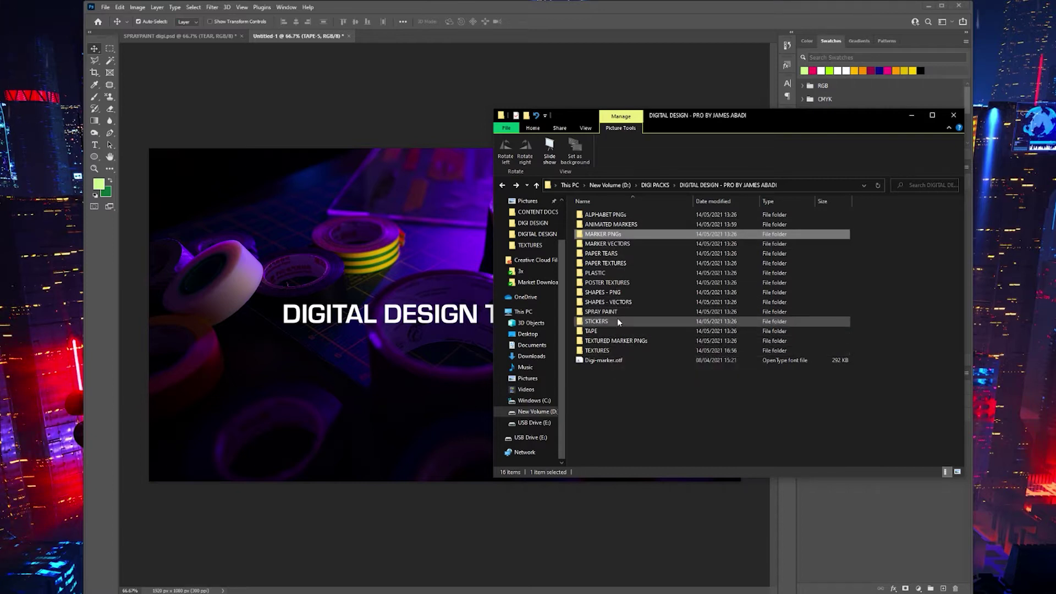
Drag TEXTURE-78.jpg from the TEXTURES folder onto the canvas and scale it to cover everything
{"action": "left_click", "coordinate": [619, 349]}
{"action": "double_click", "coordinate": [619, 350]}
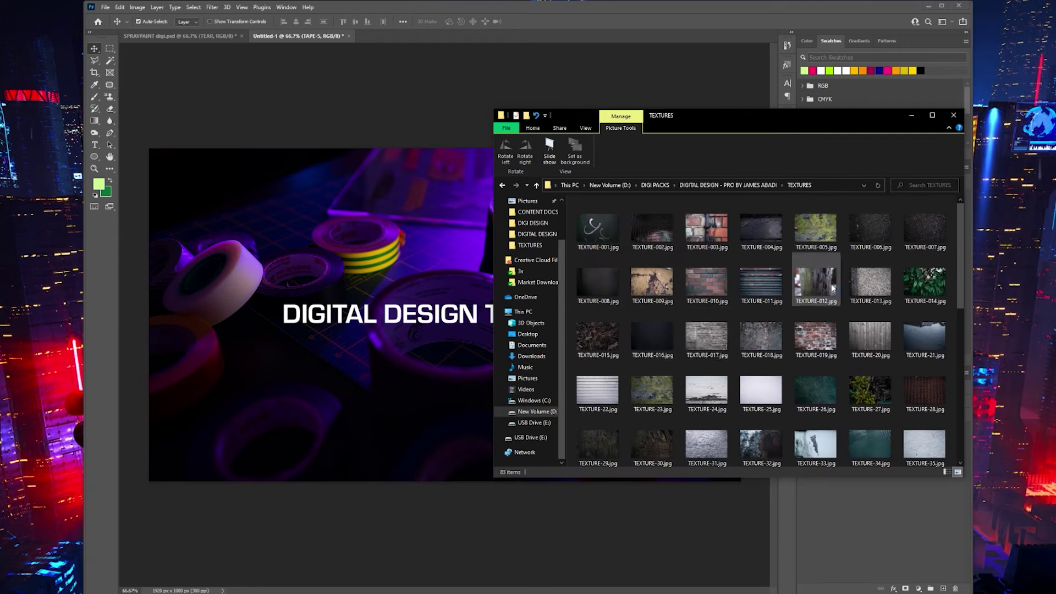
{"action": "scroll", "coordinate": [832, 287], "scroll_direction": "down", "scroll_amount": 6}
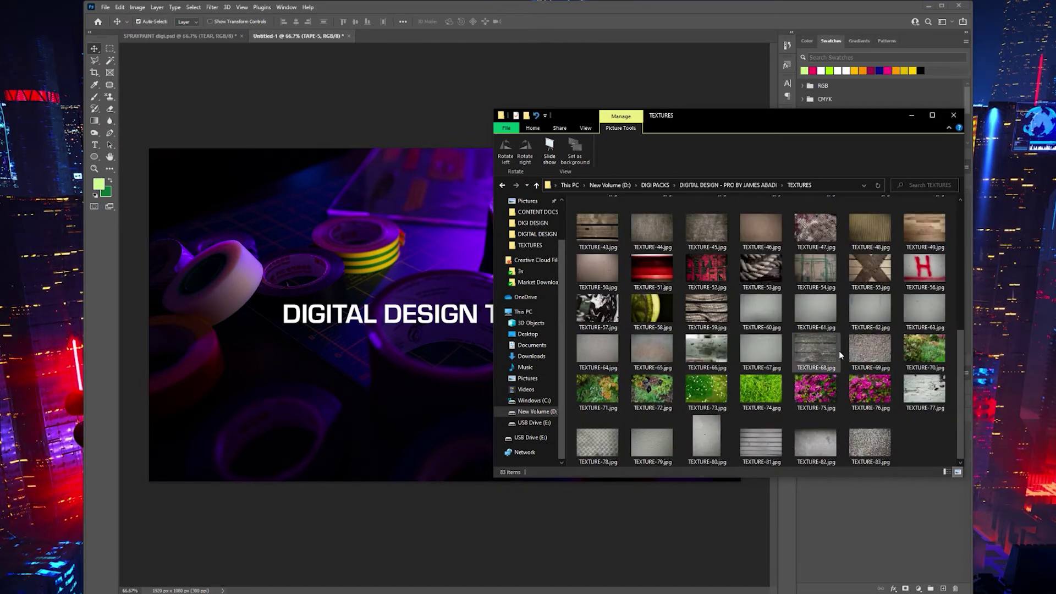
{"action": "left_click_drag", "start_coordinate": [597, 440], "coordinate": [389, 377]}
{"action": "left_click_drag", "start_coordinate": [474, 343], "coordinate": [427, 346]}
{"action": "left_click_drag", "start_coordinate": [652, 154], "coordinate": [767, 108]}
Commit the texture at Normal blend, hide TAPE-5, and convert Background into Layer 0
{"action": "key", "text": "Return"}
{"action": "left_click", "coordinate": [827, 401]}
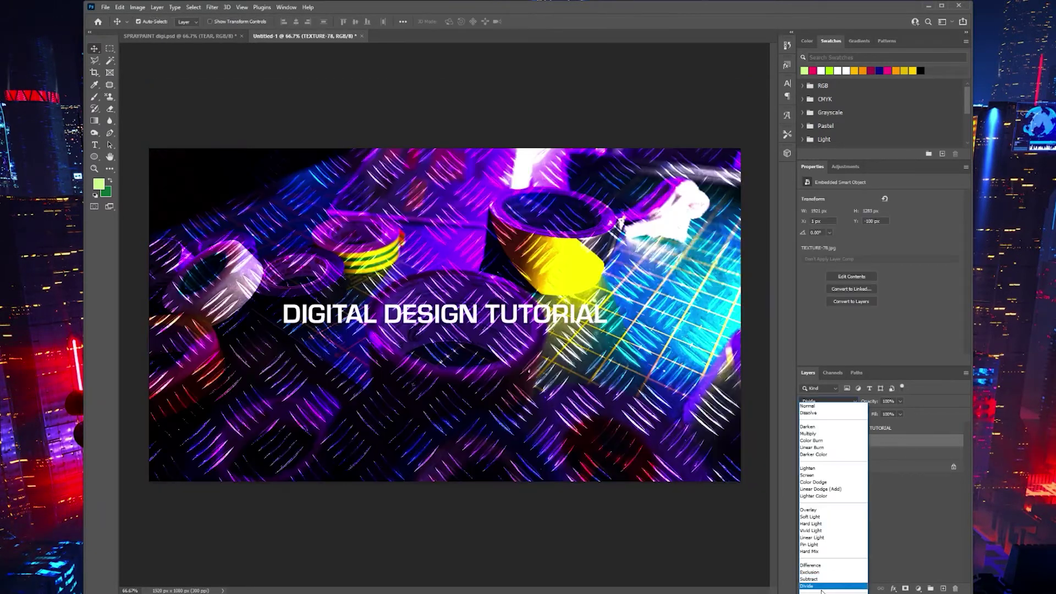
{"action": "left_click", "coordinate": [816, 407]}
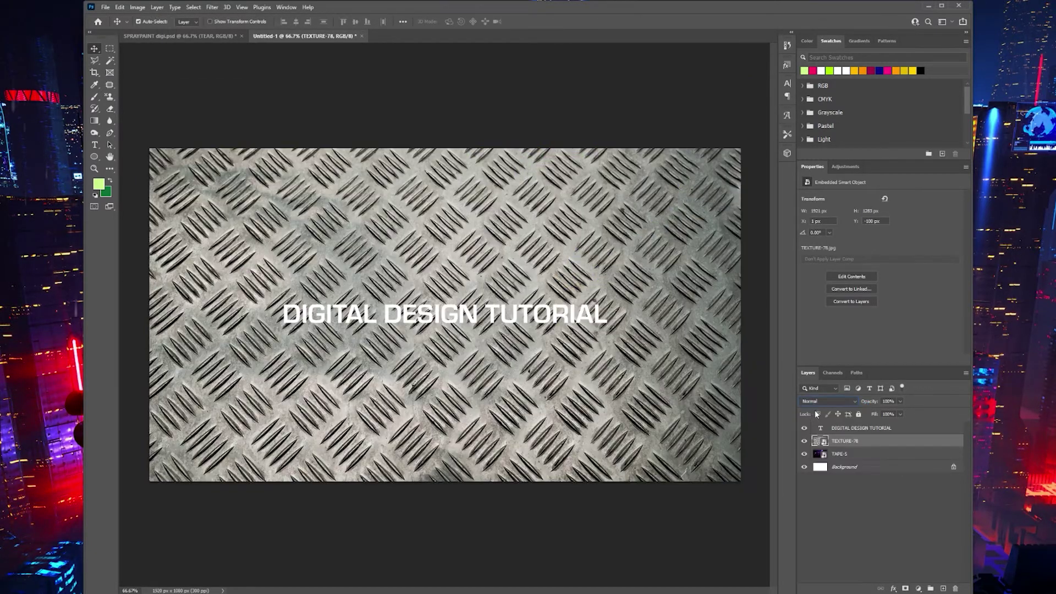
{"action": "left_click", "coordinate": [803, 453]}
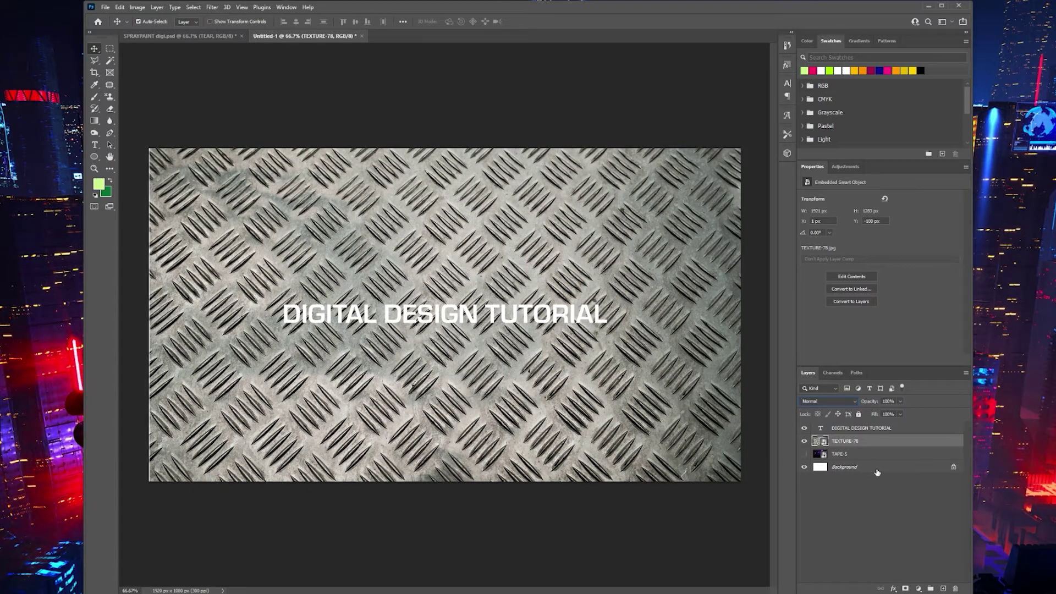
{"action": "left_click", "coordinate": [804, 440]}
{"action": "double_click", "coordinate": [861, 467]}
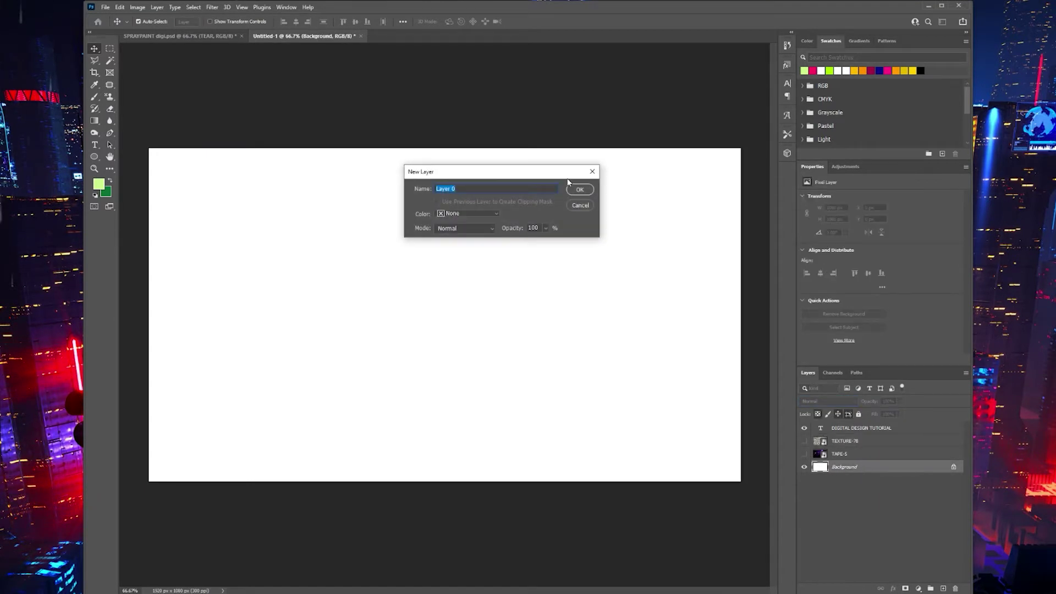
{"action": "left_click", "coordinate": [579, 189]}
Give Layer 0 a black Color Overlay layer style
{"action": "double_click", "coordinate": [874, 469]}
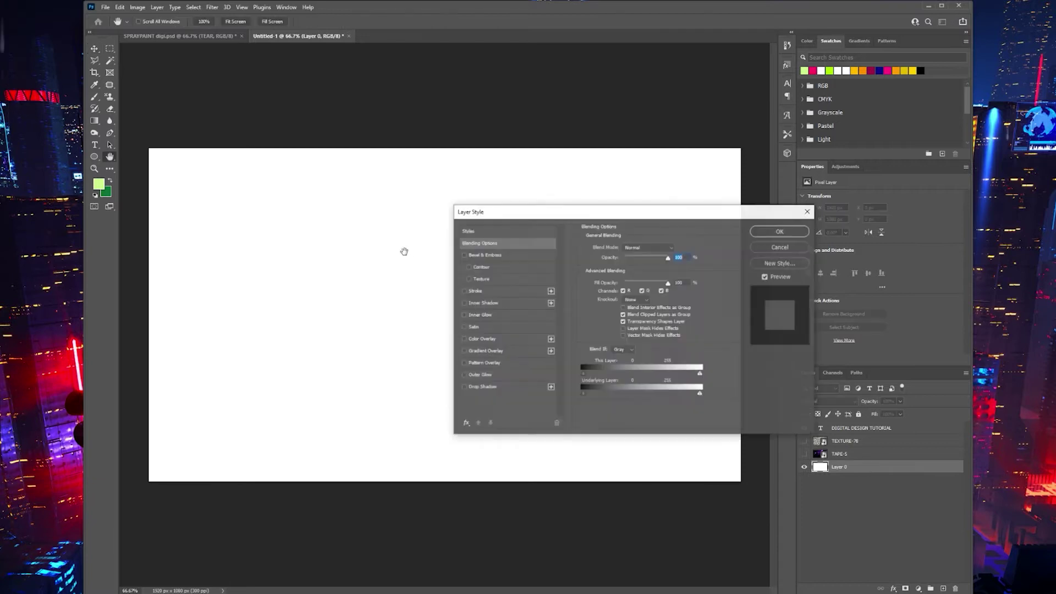
{"action": "left_click", "coordinate": [492, 339]}
{"action": "left_click", "coordinate": [676, 248]}
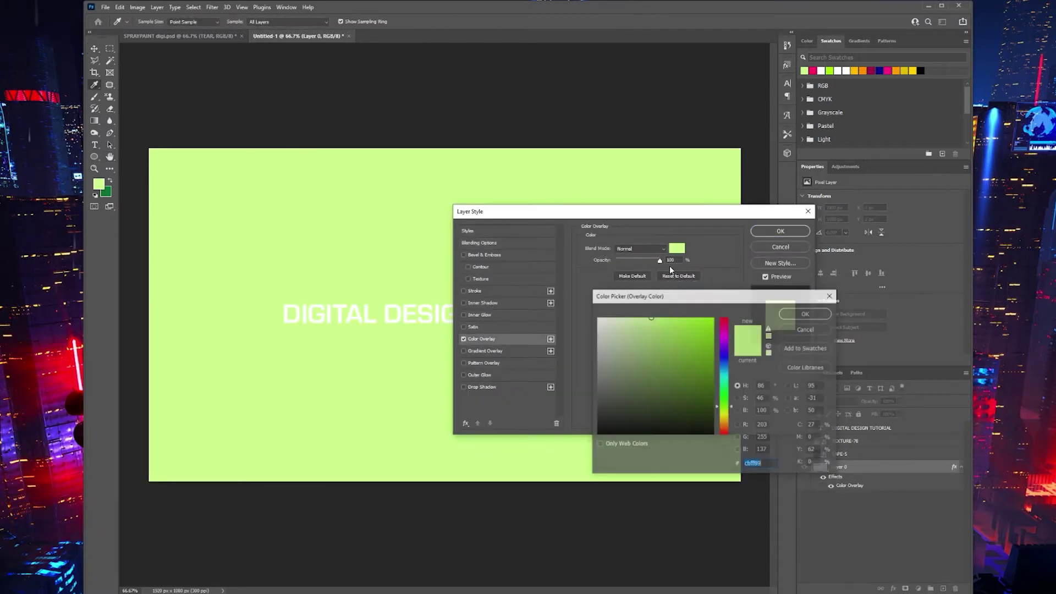
{"action": "left_click_drag", "start_coordinate": [611, 418], "coordinate": [547, 466]}
{"action": "key", "text": "Return"}
{"action": "key", "text": "Return"}
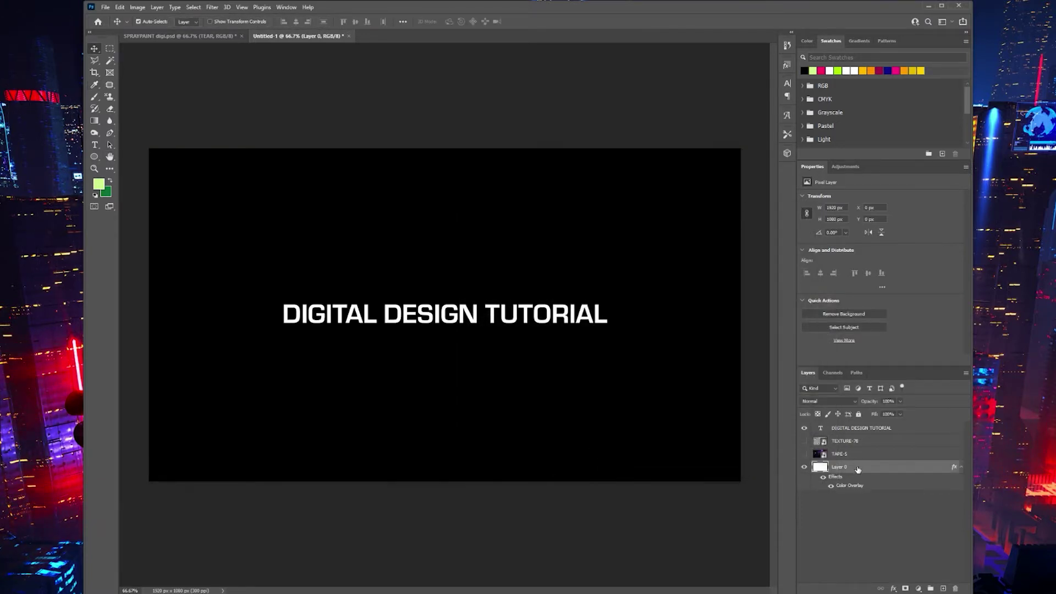
Show TEXTURE-78 again and lower its opacity to 12%
{"action": "left_click", "coordinate": [803, 440]}
{"action": "left_click", "coordinate": [846, 441]}
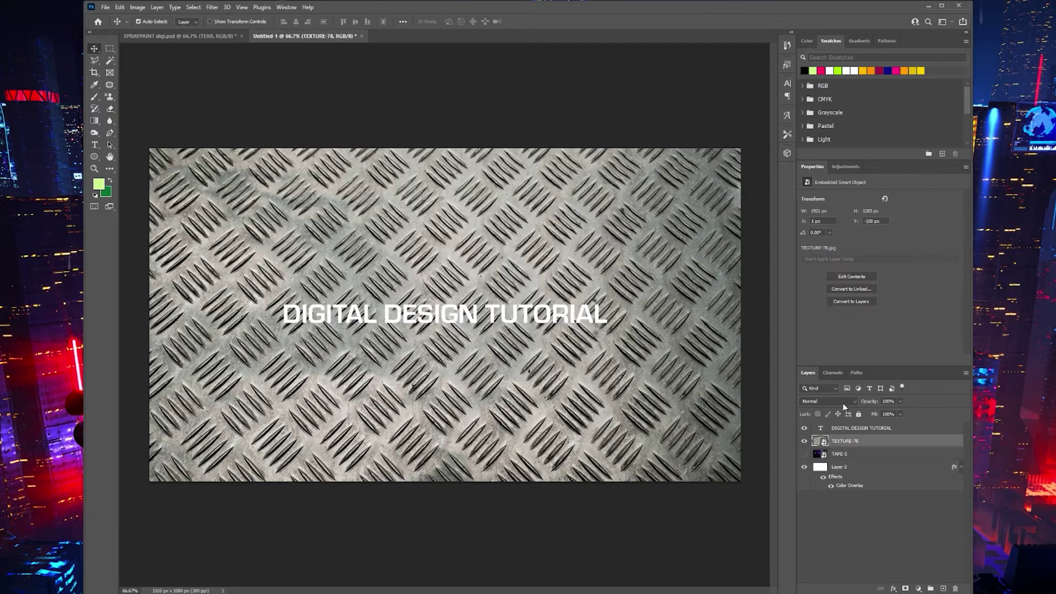
{"action": "left_click", "coordinate": [901, 401]}
{"action": "left_click", "coordinate": [864, 411]}
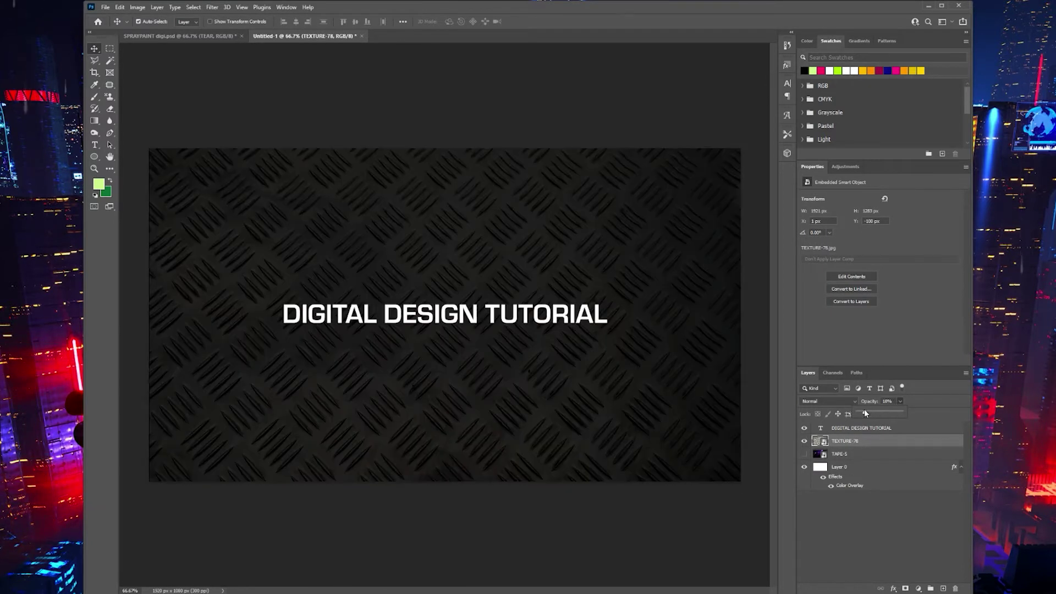
{"action": "left_click_drag", "start_coordinate": [863, 409], "coordinate": [863, 408]}
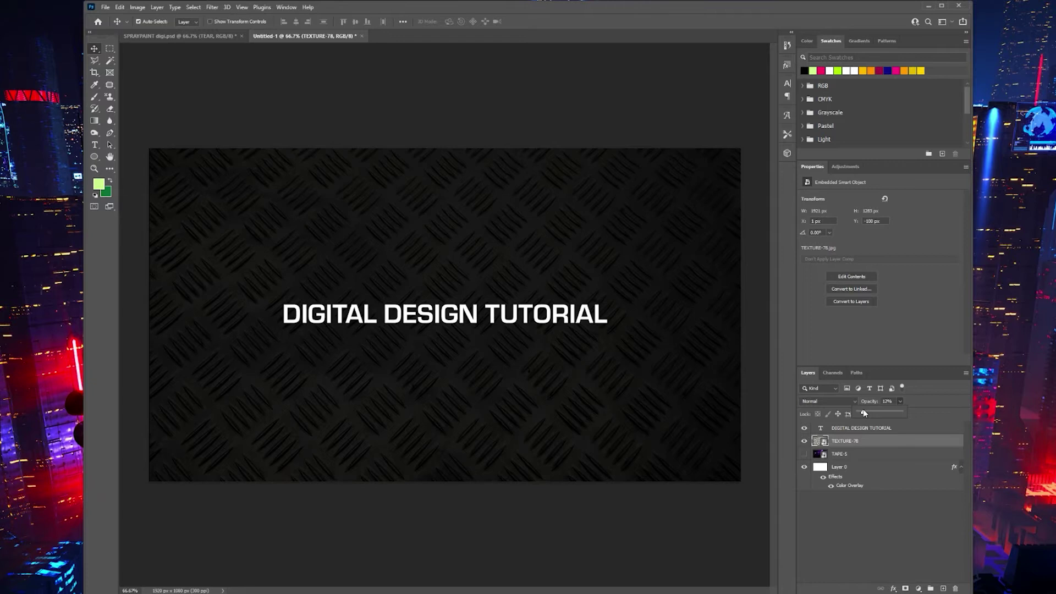
Open the MARKER PNGs folder and drag CIRCLE10.png onto the canvas
{"action": "left_click", "coordinate": [810, 80]}
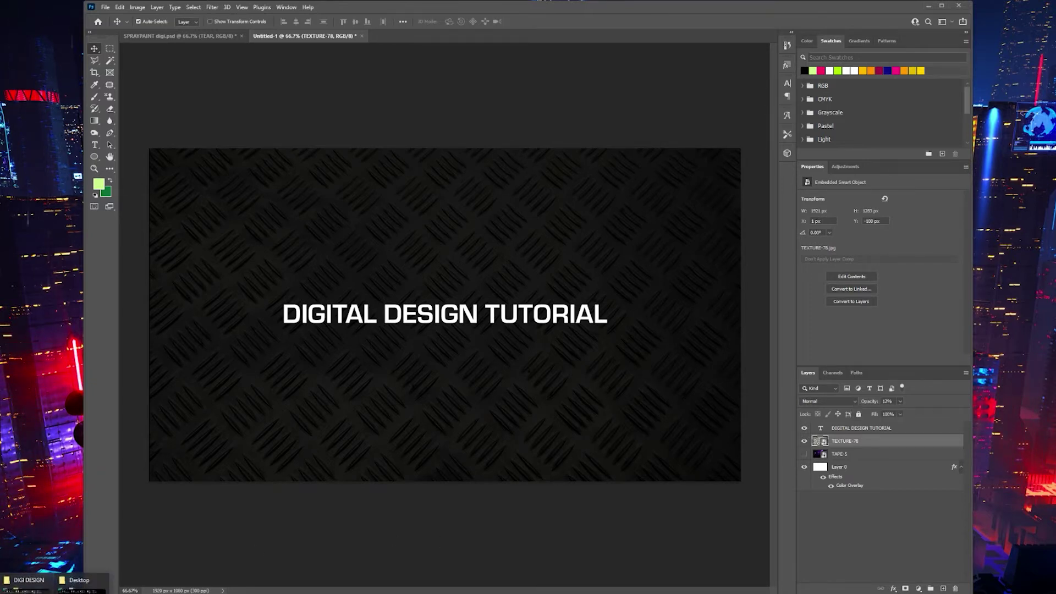
{"action": "left_click", "coordinate": [23, 580]}
{"action": "key", "text": "alt+Up"}
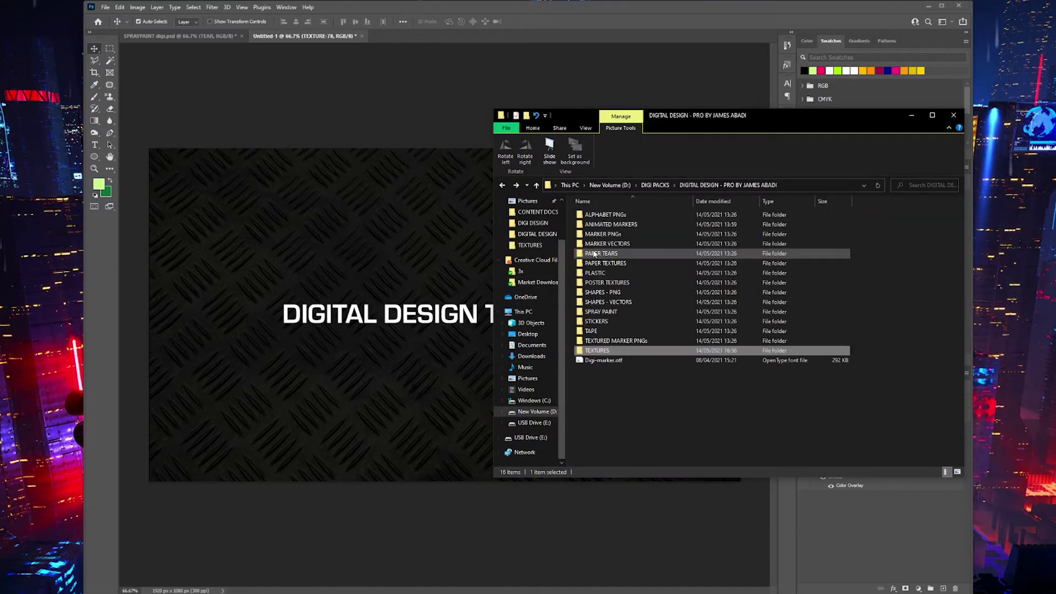
{"action": "double_click", "coordinate": [604, 236]}
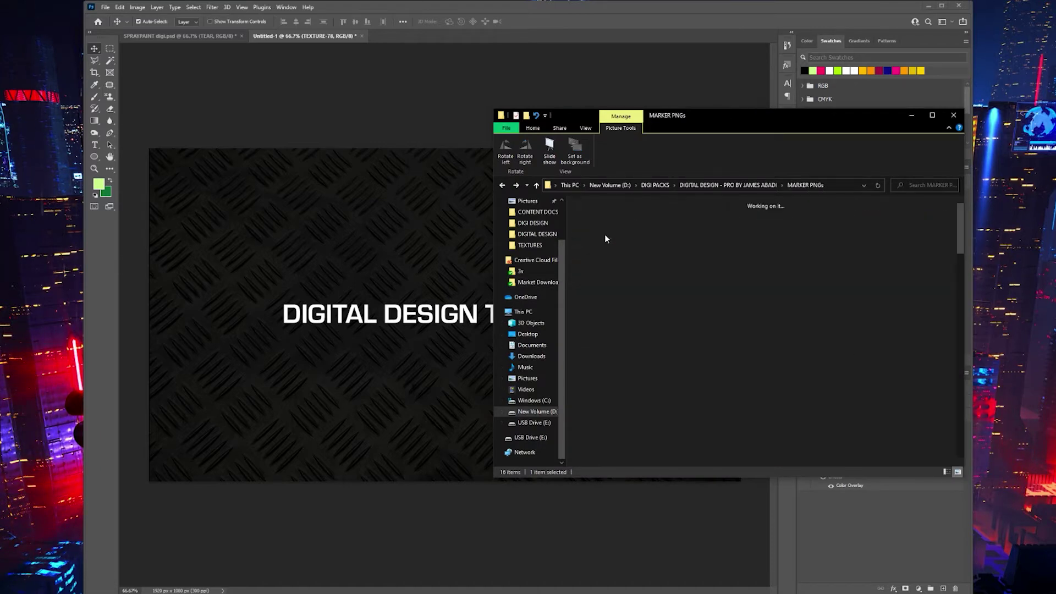
{"action": "key", "text": "alt+Up"}
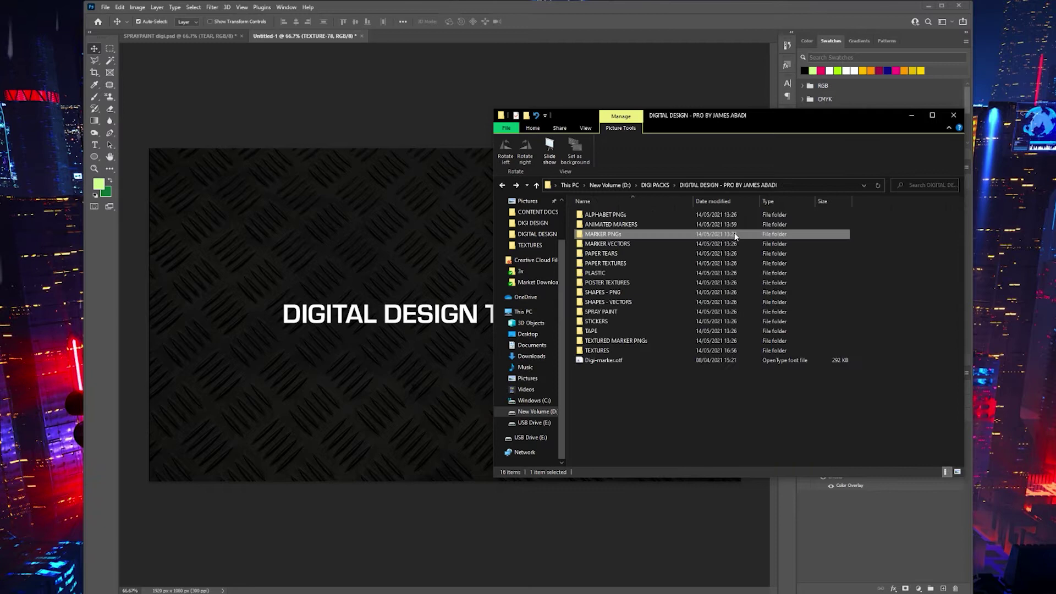
{"action": "key", "text": "Return"}
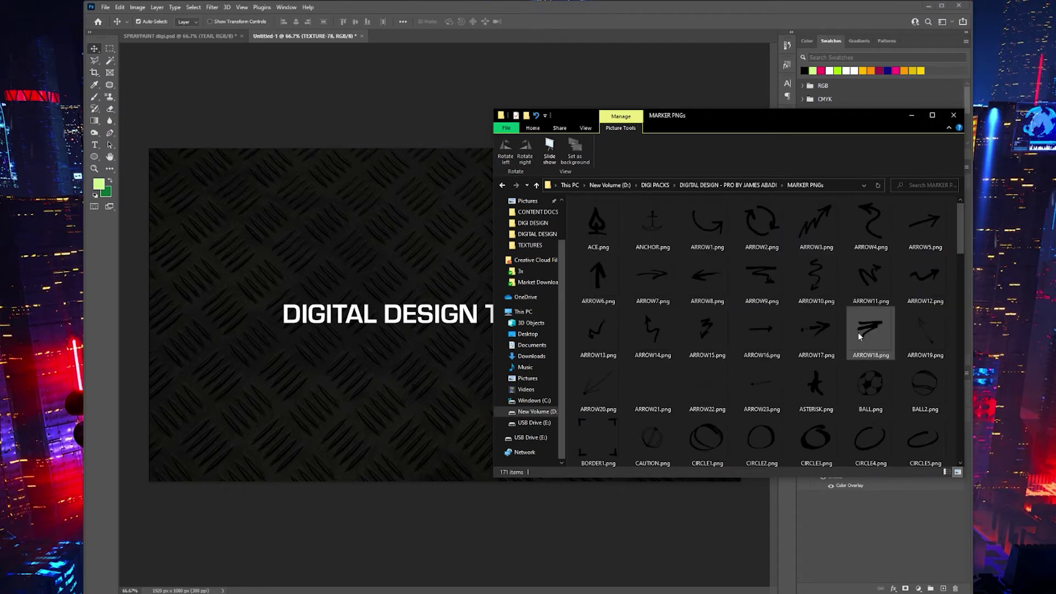
{"action": "scroll", "coordinate": [883, 328], "scroll_direction": "down", "scroll_amount": 3}
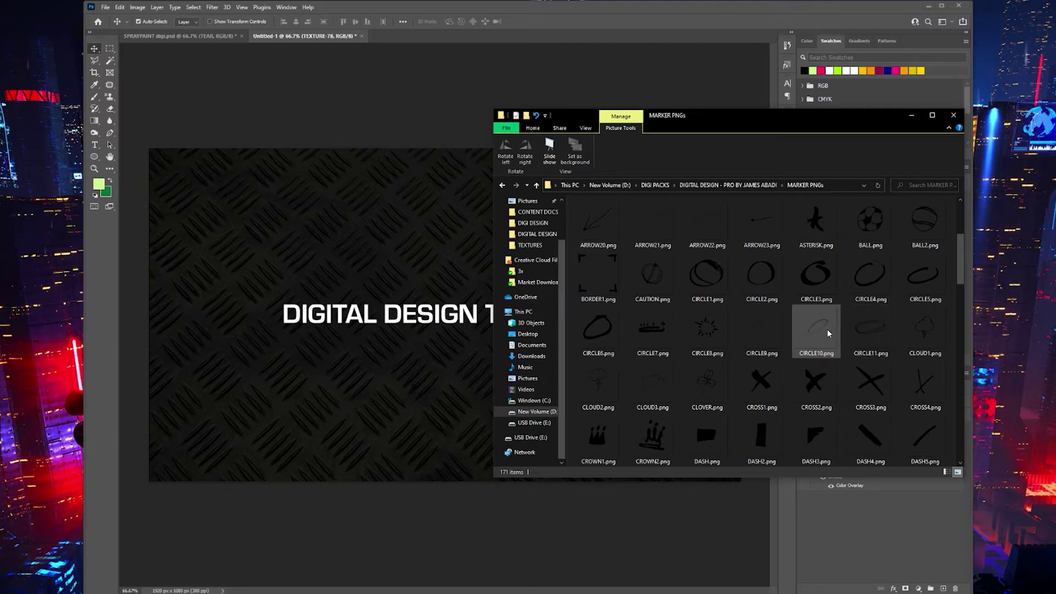
{"action": "left_click_drag", "start_coordinate": [828, 333], "coordinate": [383, 353]}
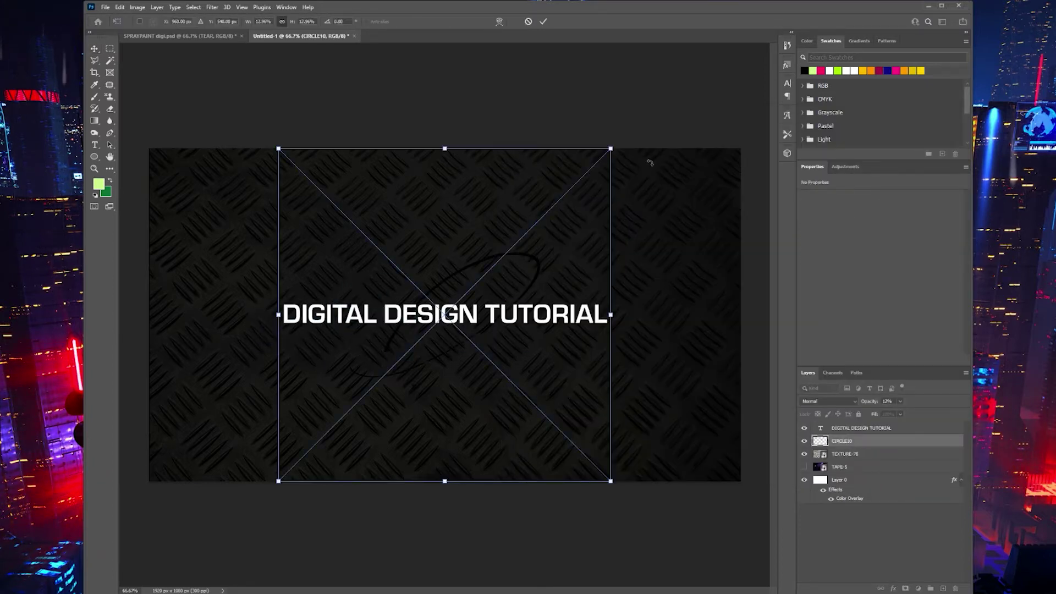
Rotate the circle marker slightly and move it onto the word TUTORIAL
{"action": "left_click_drag", "start_coordinate": [648, 160], "coordinate": [517, 316]}
{"action": "left_click_drag", "start_coordinate": [417, 351], "coordinate": [589, 339]}
{"action": "key", "text": "Return"}
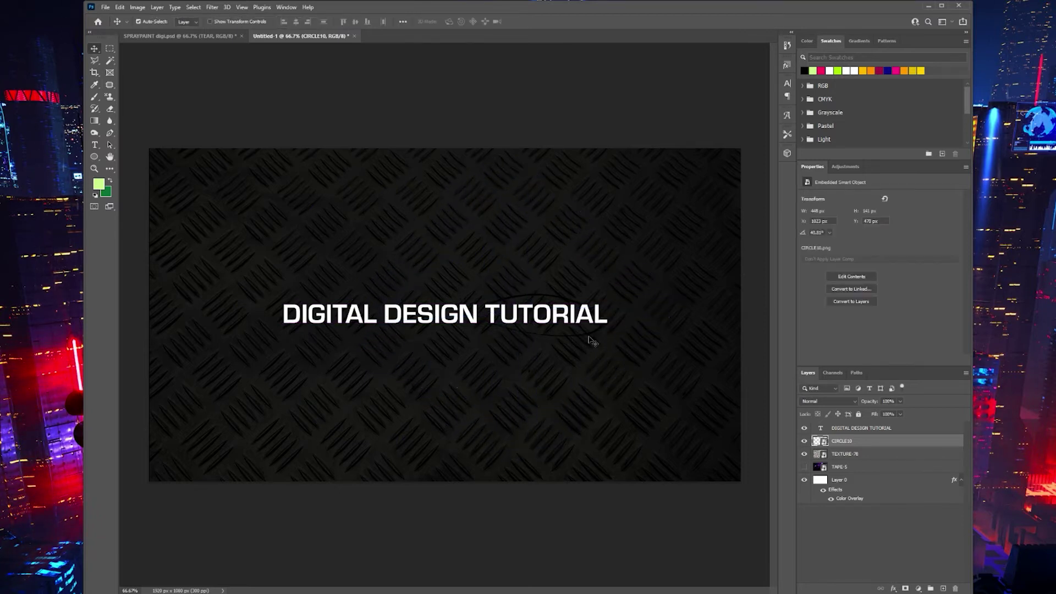
Colour the circle marker pink with a #ff0060 Color Overlay
{"action": "double_click", "coordinate": [875, 443]}
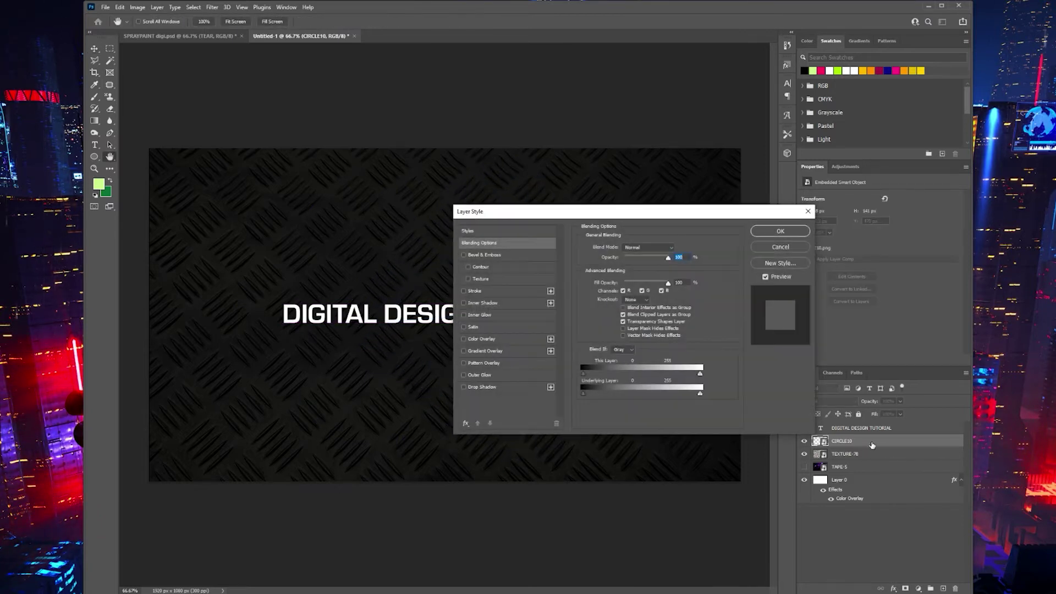
{"action": "left_click", "coordinate": [482, 340]}
{"action": "left_click", "coordinate": [677, 249]}
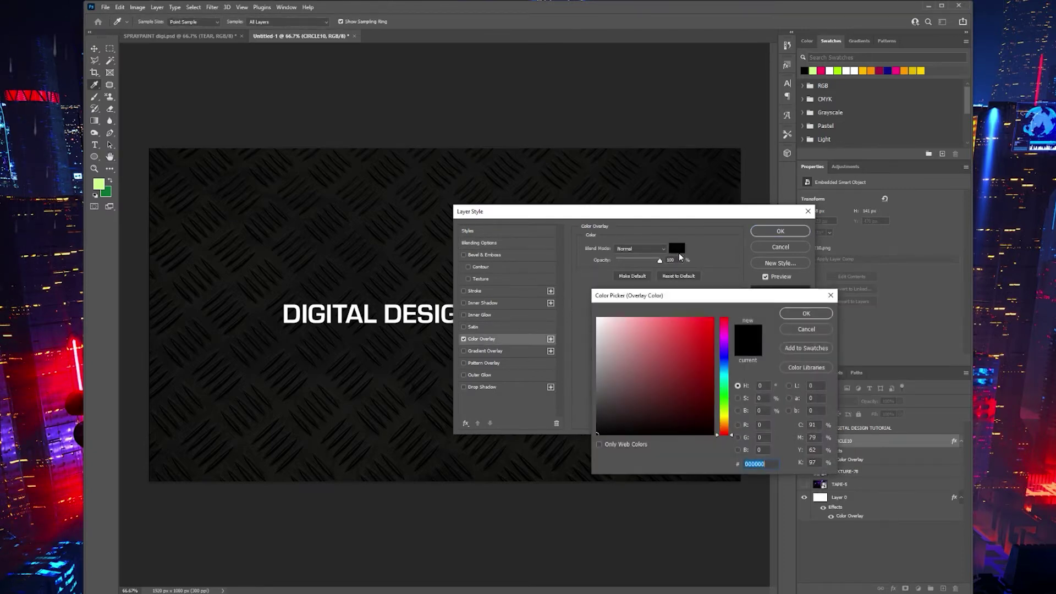
{"action": "left_click", "coordinate": [822, 72]}
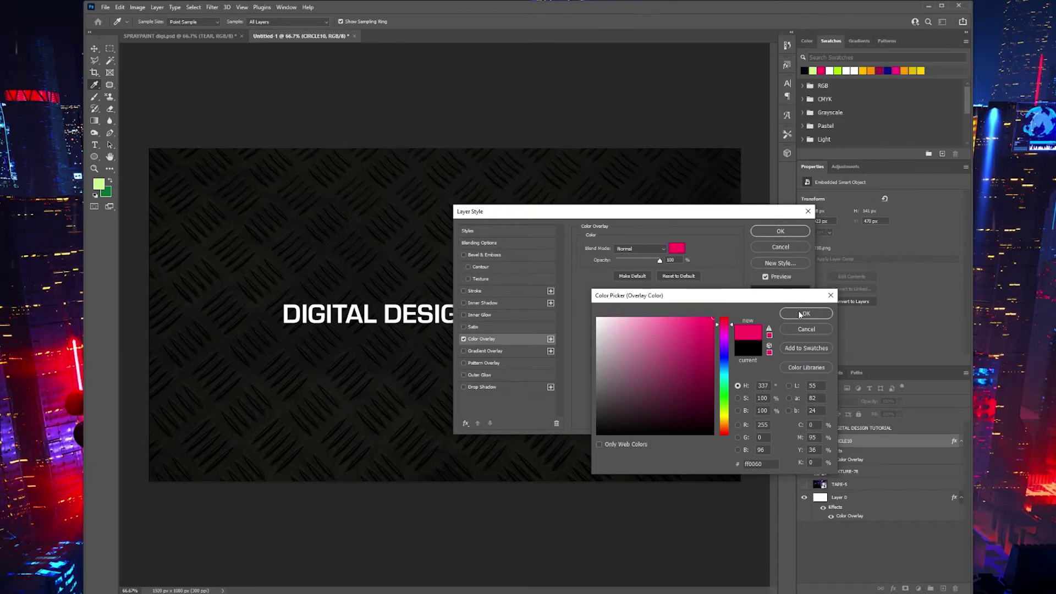
{"action": "key", "text": "Return"}
{"action": "left_click", "coordinate": [780, 231]}
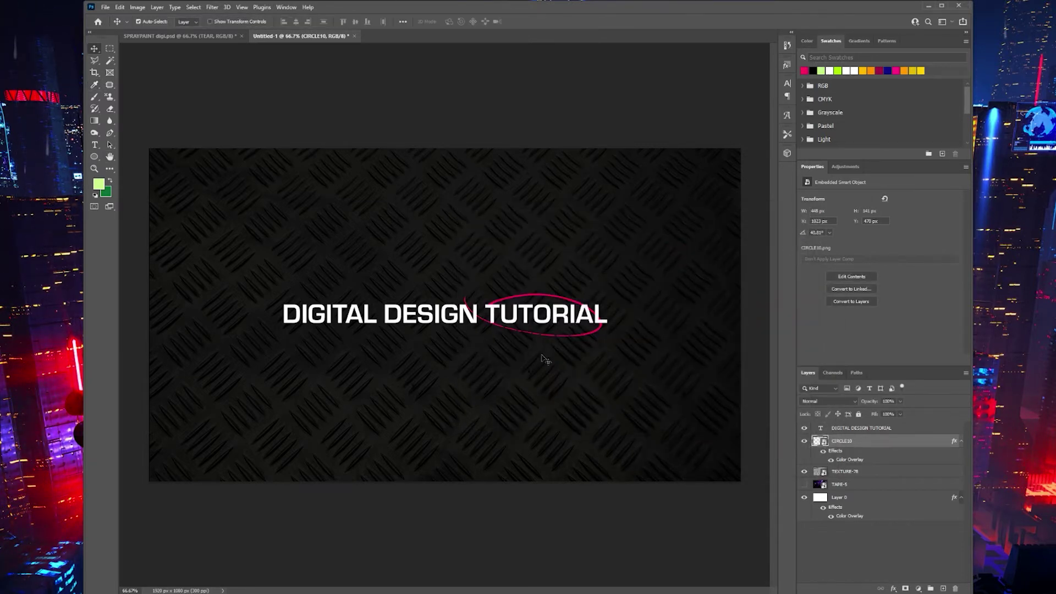
Tilt the pink ring to about 33° and nudge it to encircle TUTORIAL
{"action": "key", "text": "ctrl+t"}
{"action": "left_click_drag", "start_coordinate": [694, 294], "coordinate": [707, 282]}
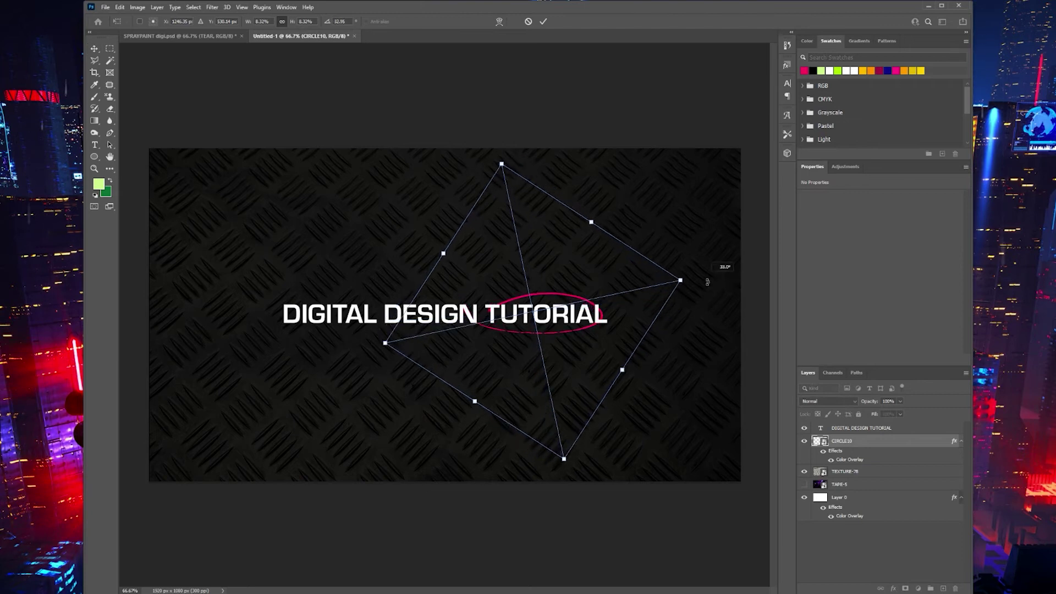
{"action": "left_click_drag", "start_coordinate": [639, 327], "coordinate": [649, 325]}
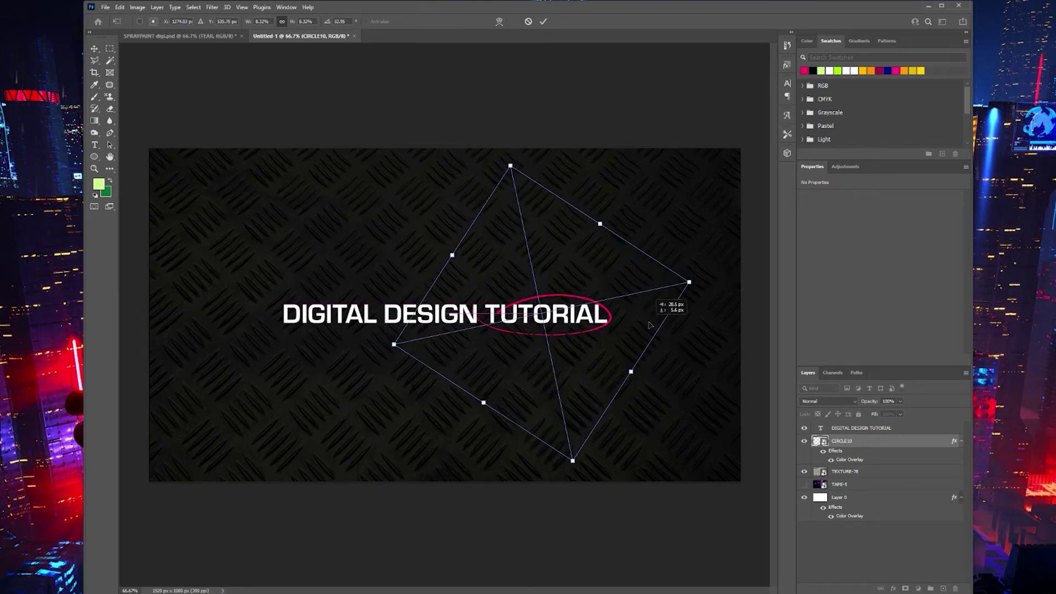
{"action": "key", "text": "Return"}
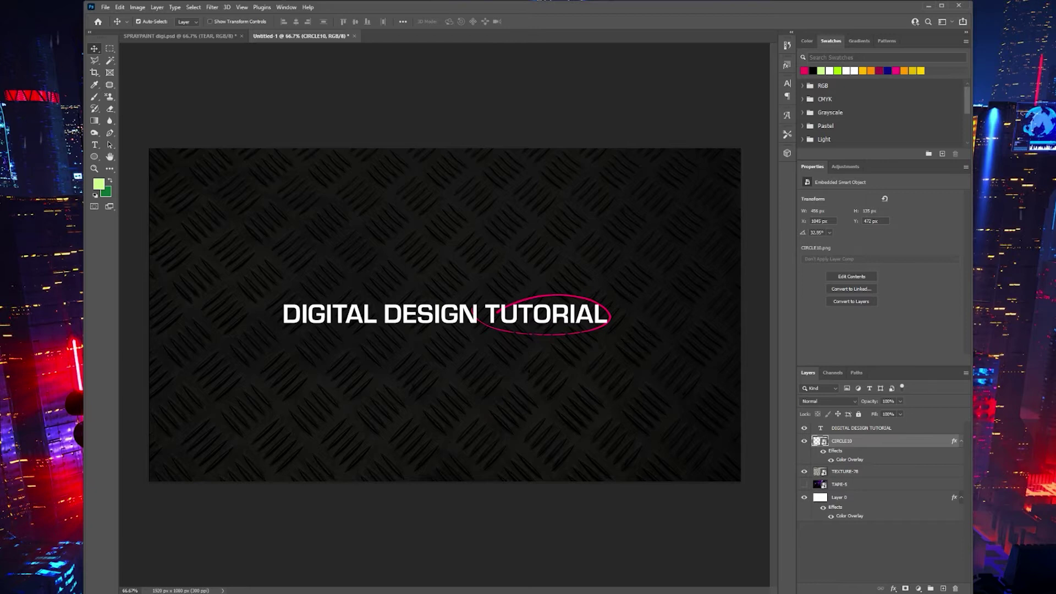
{"action": "key", "text": "alt+Tab"}
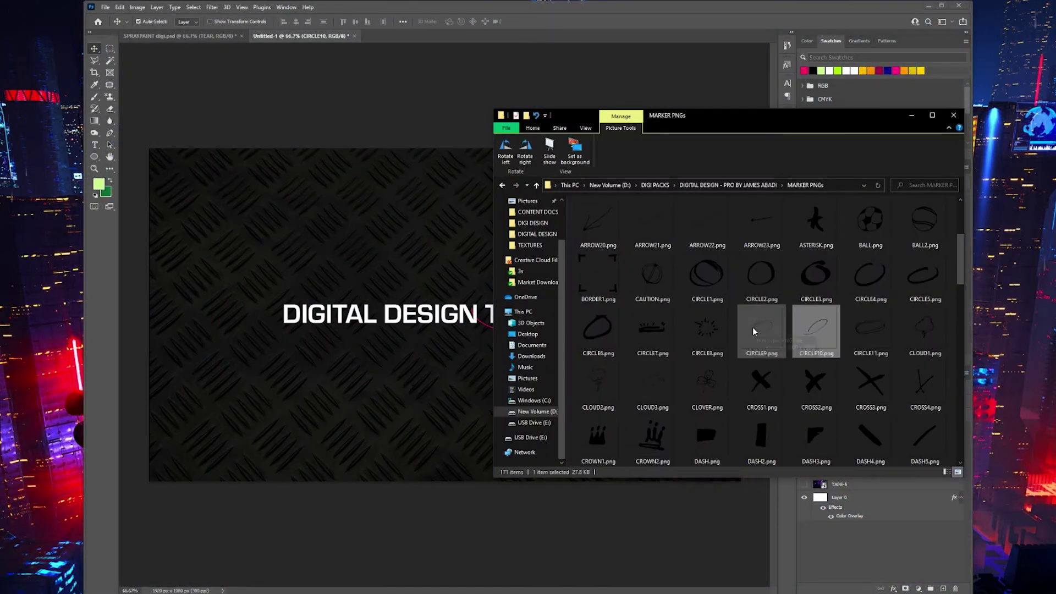
Place a TEAR-9 torn edge on the left, duplicating it rotated 90° clockwise for the other side
{"action": "key", "text": "alt+Up"}
{"action": "double_click", "coordinate": [599, 325]}
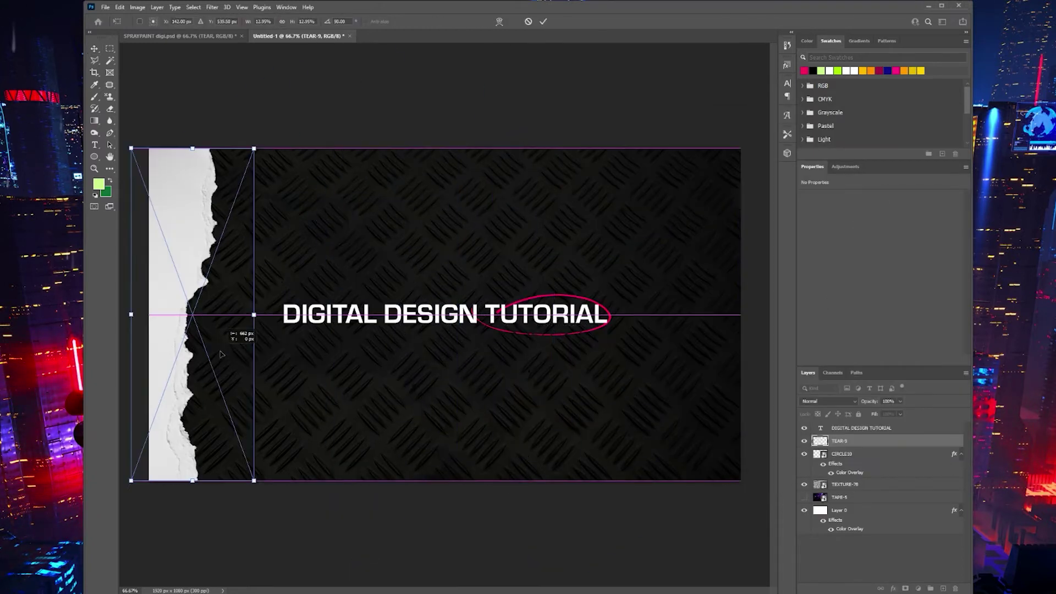
{"action": "key", "text": "Return"}
{"action": "key", "text": "ctrl+j"}
{"action": "left_click", "coordinate": [119, 7]}
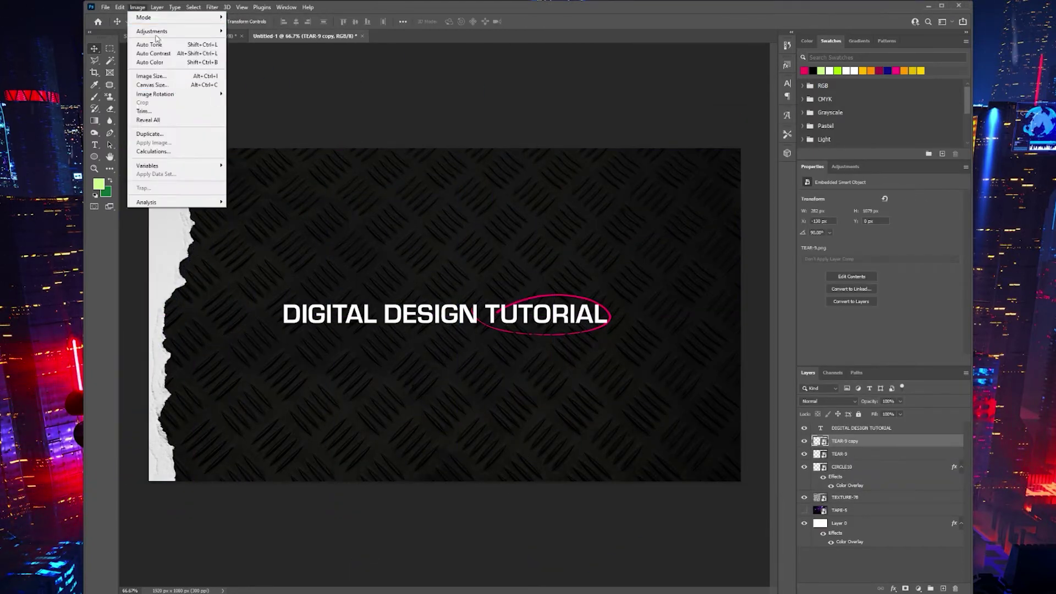
{"action": "mouse_move", "coordinate": [134, 217]}
{"action": "left_click", "coordinate": [278, 353]}
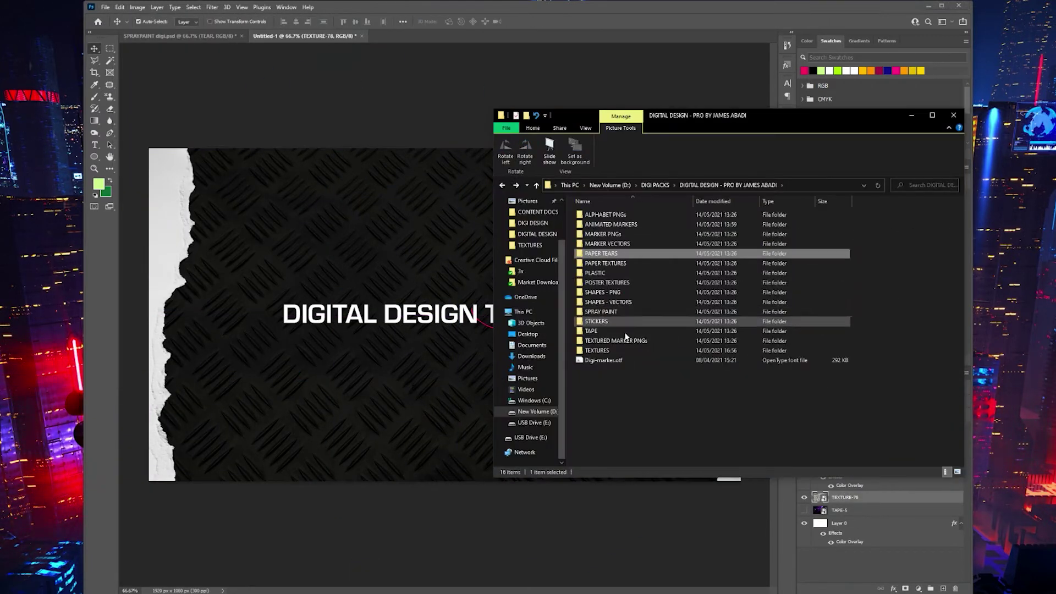
Place the PAPER31 texture over the canvas in Lighten blend mode
{"action": "double_click", "coordinate": [709, 255]}
{"action": "left_click", "coordinate": [713, 438]}
{"action": "left_click_drag", "start_coordinate": [714, 438], "coordinate": [385, 314]}
{"action": "key", "text": "Return"}
{"action": "left_click", "coordinate": [827, 401]}
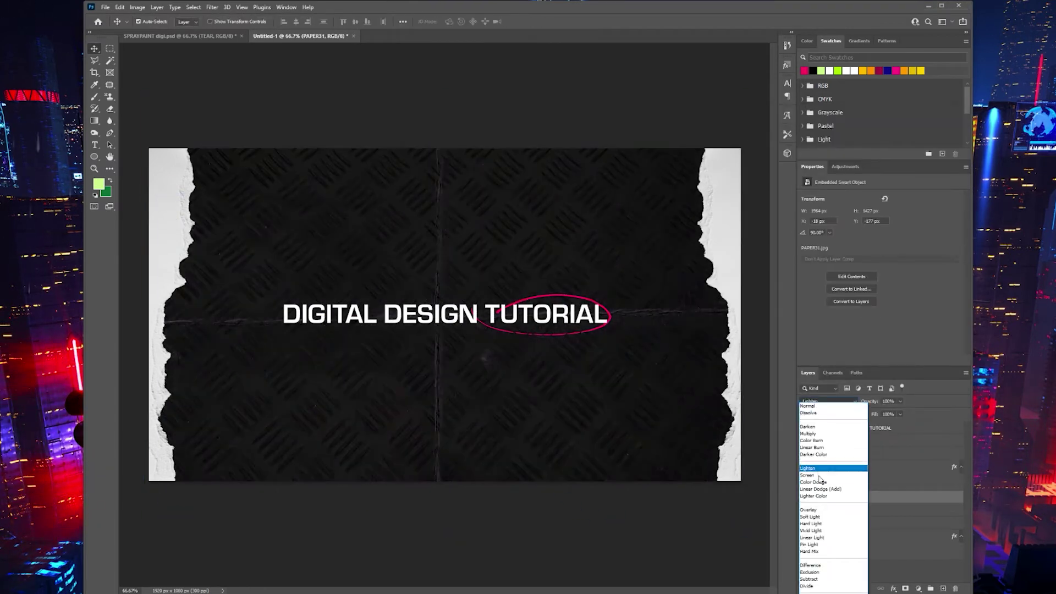
{"action": "left_click", "coordinate": [813, 473]}
Place the ZIGZAG2 marker bottom left and the ARROW18 marker near the top right
{"action": "scroll", "coordinate": [471, 276], "scroll_direction": "down", "scroll_amount": 3}
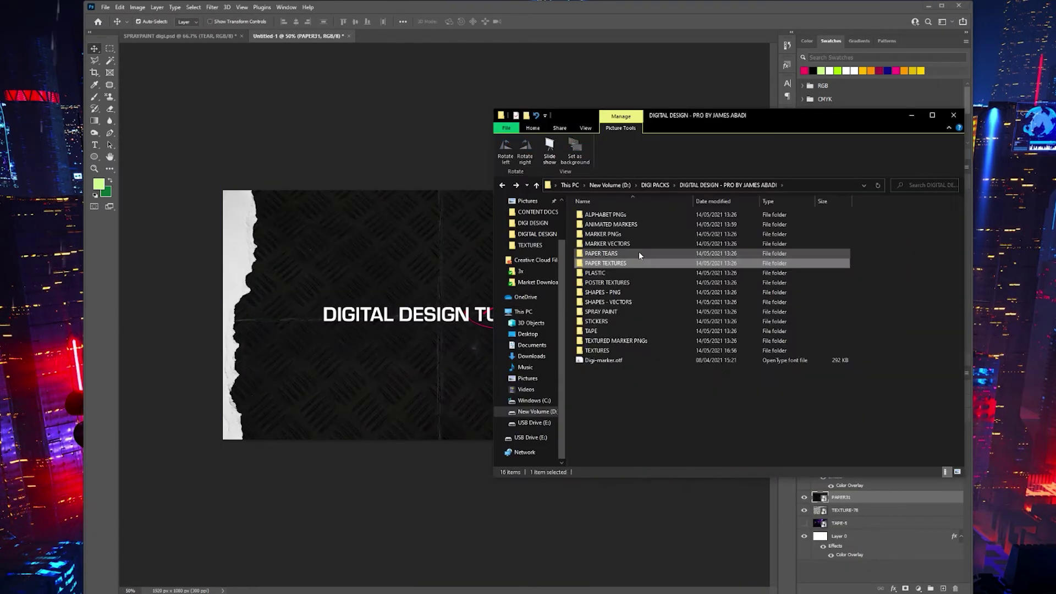
{"action": "left_click_drag", "start_coordinate": [825, 387], "coordinate": [330, 396]}
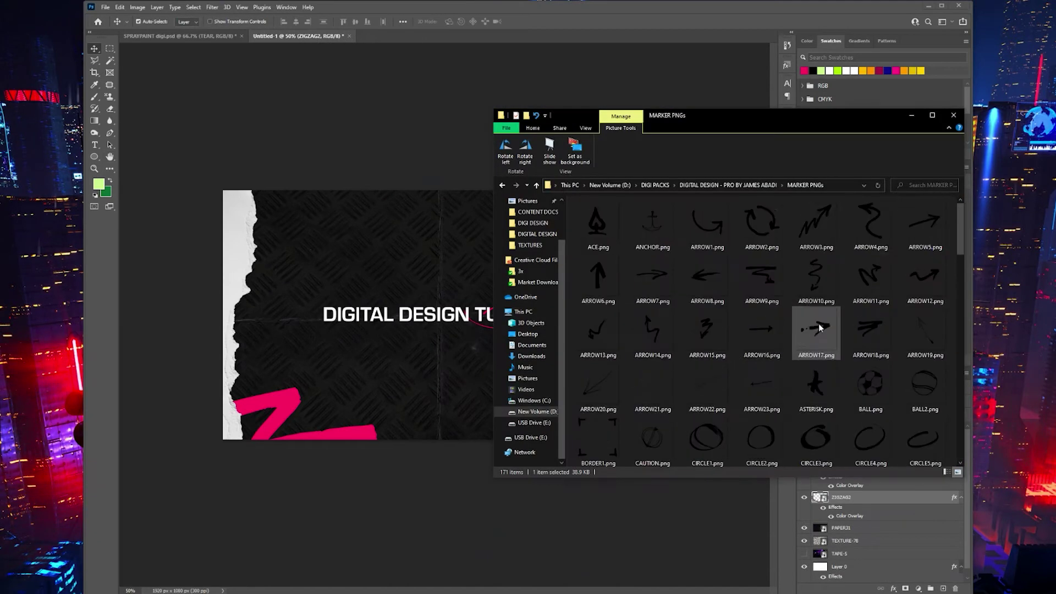
{"action": "left_click_drag", "start_coordinate": [870, 277], "coordinate": [510, 365]}
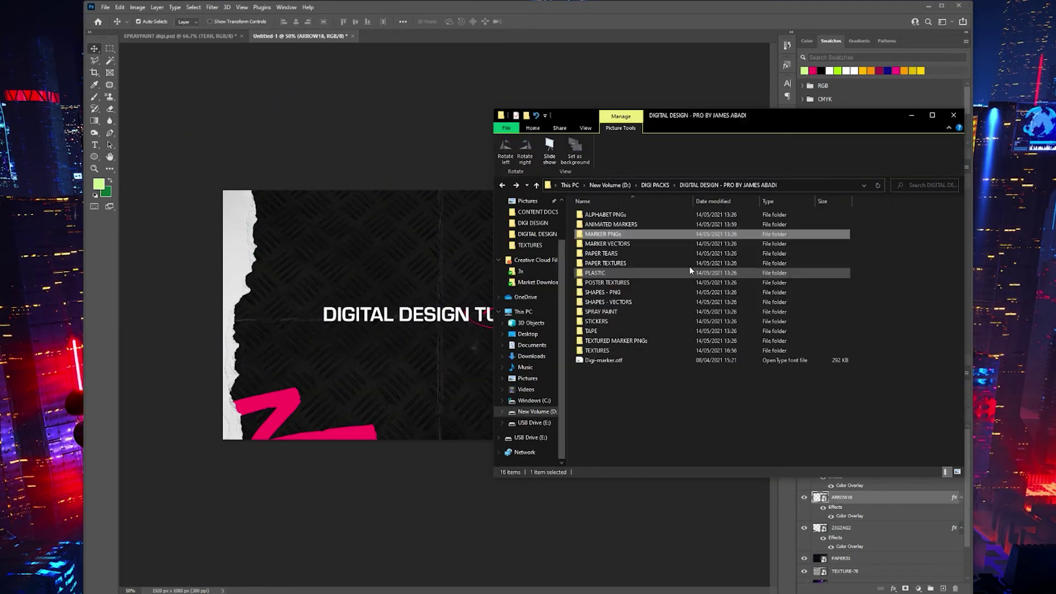
Add the plastic-wrap overlay from the PLASTIC folder and move it lower in the layer stack
{"action": "double_click", "coordinate": [595, 273]}
{"action": "left_click_drag", "start_coordinate": [874, 231], "coordinate": [700, 471]}
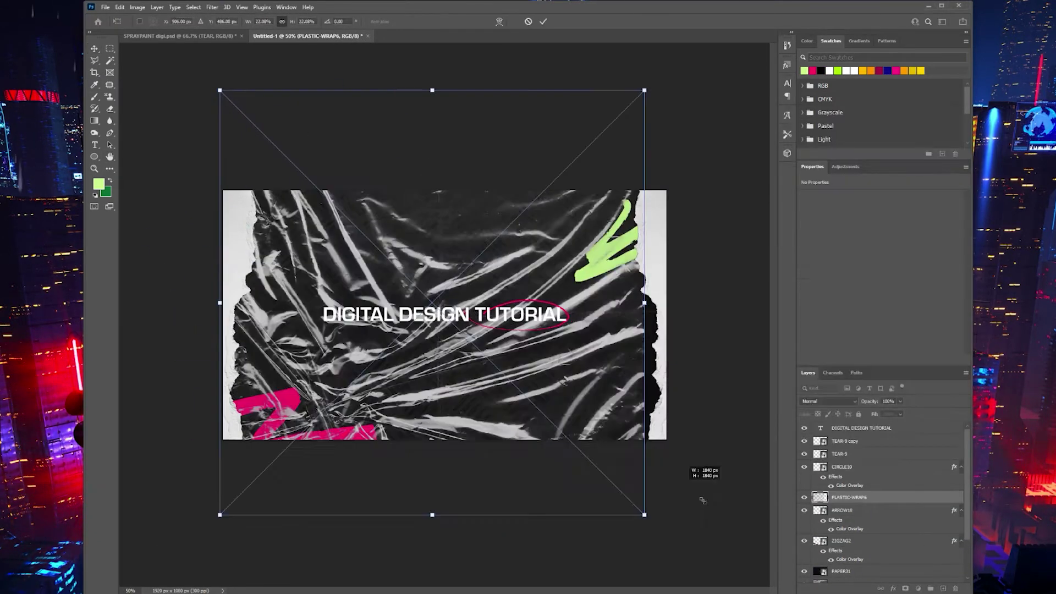
{"action": "key", "text": "Return"}
{"action": "left_click_drag", "start_coordinate": [850, 446], "coordinate": [888, 531]}
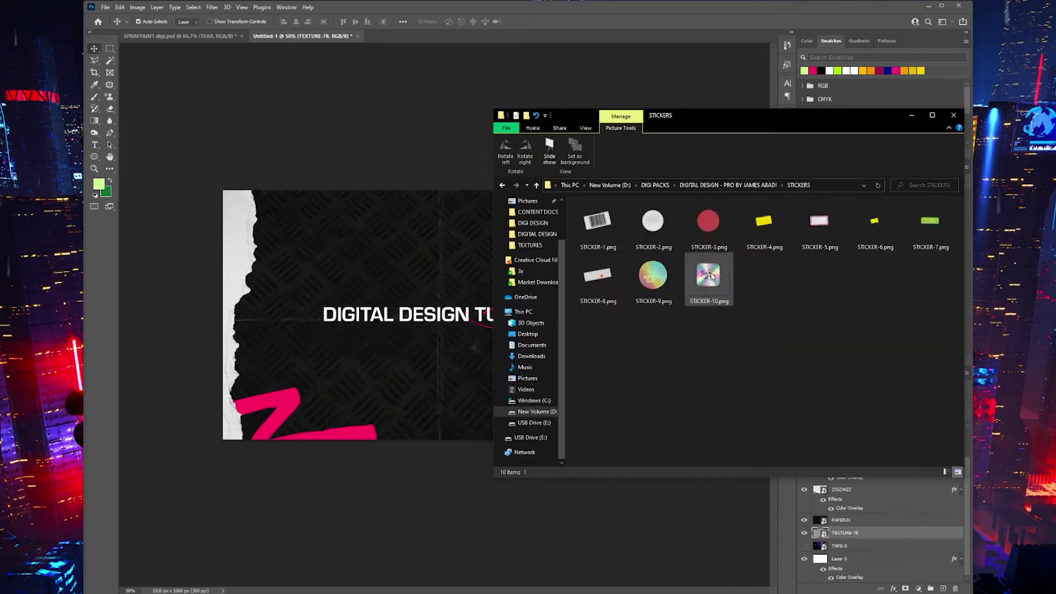
{"action": "left_click_drag", "start_coordinate": [708, 275], "coordinate": [616, 388]}
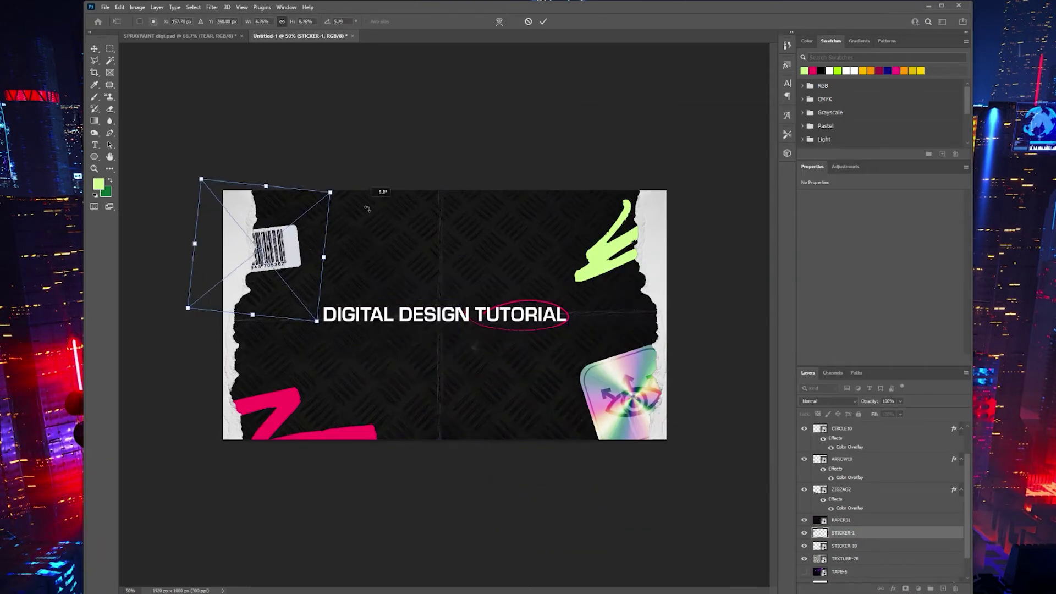
Commit the rotated sticker, then add the TAPE-94 tape and SHAPE-10 icon
{"action": "key", "text": "Return"}
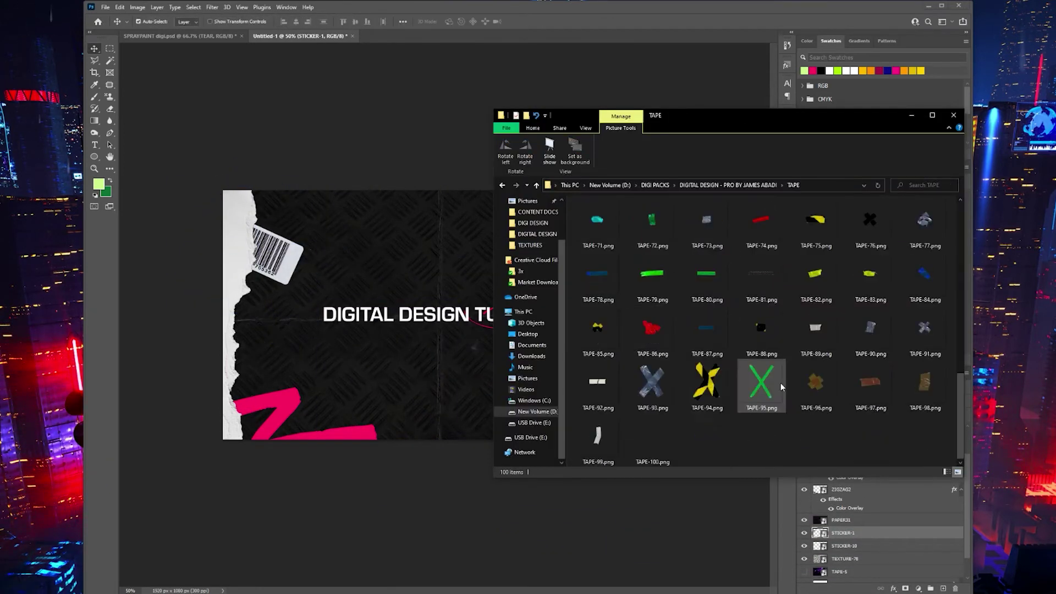
{"action": "left_click_drag", "start_coordinate": [761, 384], "coordinate": [242, 283]}
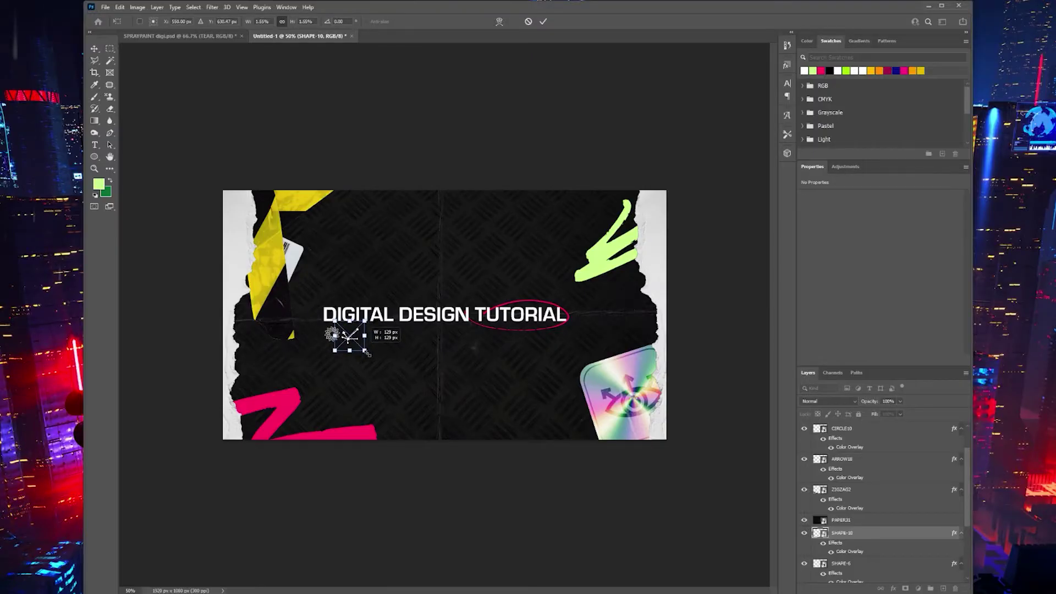
{"action": "key", "text": "Return"}
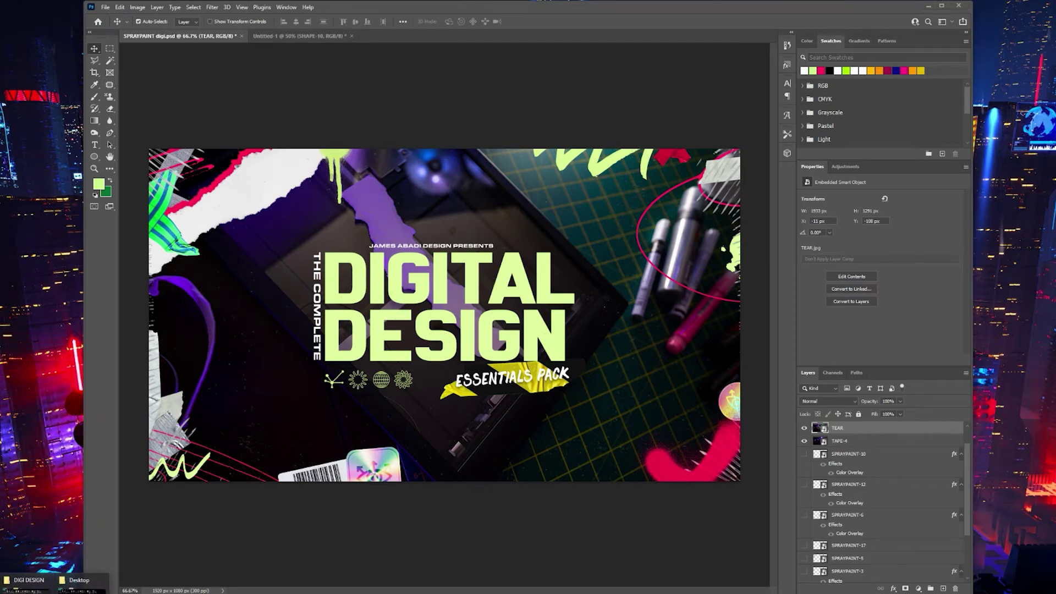
Bring up the Digital Design Essentials Pack folder in File Explorer, go back to the main folder, then switch to Premiere Pro
{"action": "left_click", "coordinate": [83, 583]}
{"action": "key", "text": "alt+Left"}
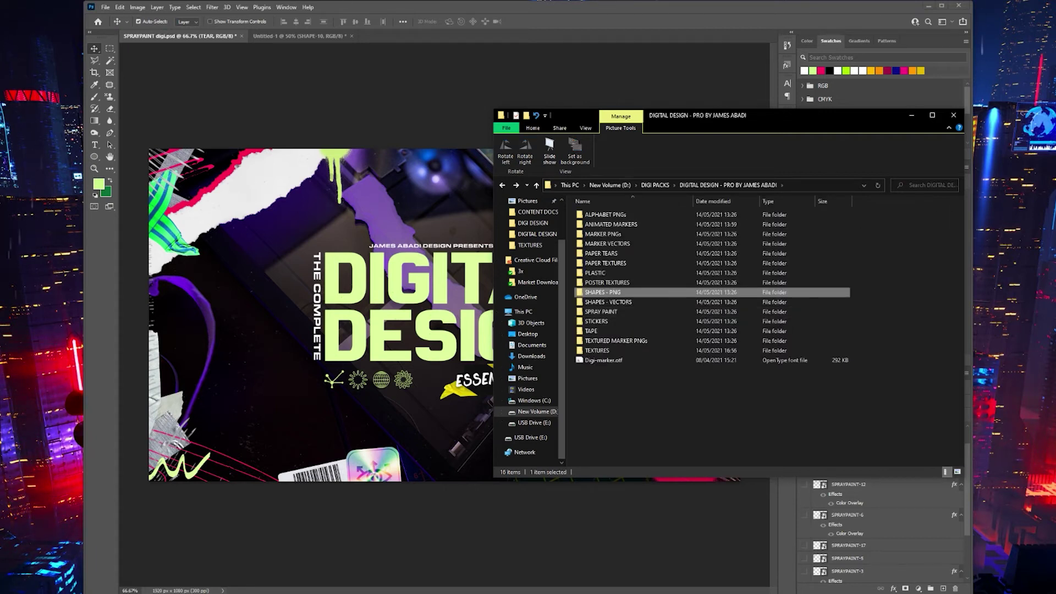
{"action": "key", "text": "alt+Tab"}
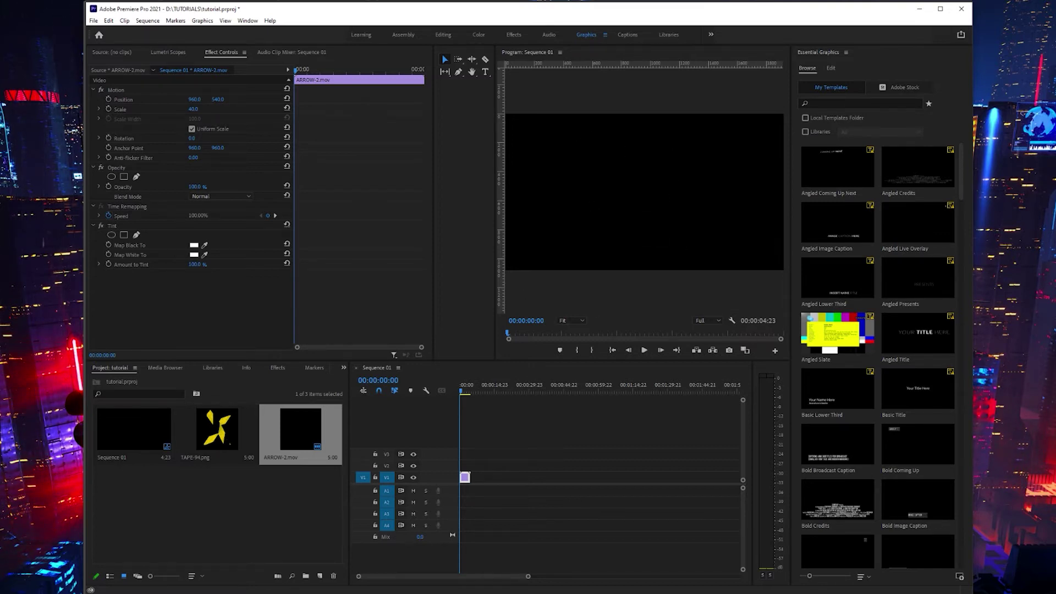
Place TAPE-94.png from the Project panel onto track V3 above ARROW-2.mov
{"action": "left_click", "coordinate": [221, 435]}
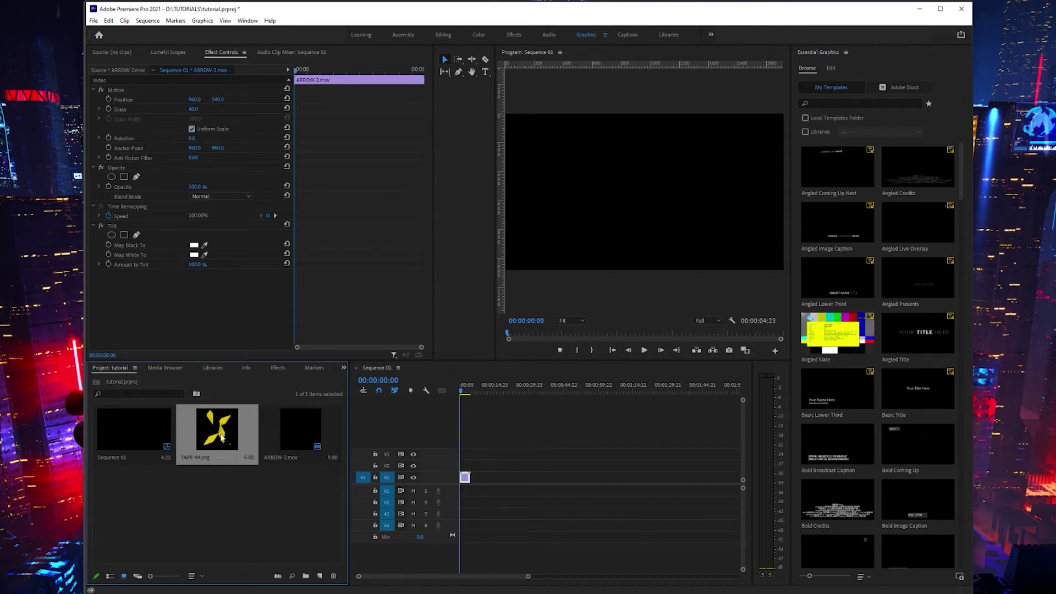
{"action": "left_click_drag", "start_coordinate": [220, 435], "coordinate": [475, 454]}
{"action": "left_click", "coordinate": [482, 392]}
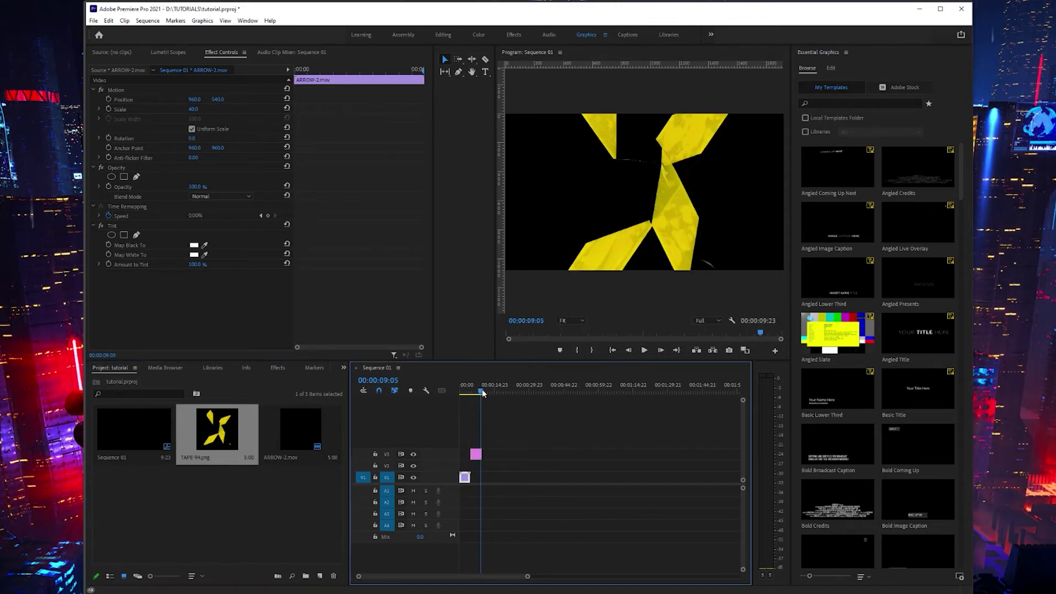
{"action": "left_click_drag", "start_coordinate": [482, 392], "coordinate": [478, 392]}
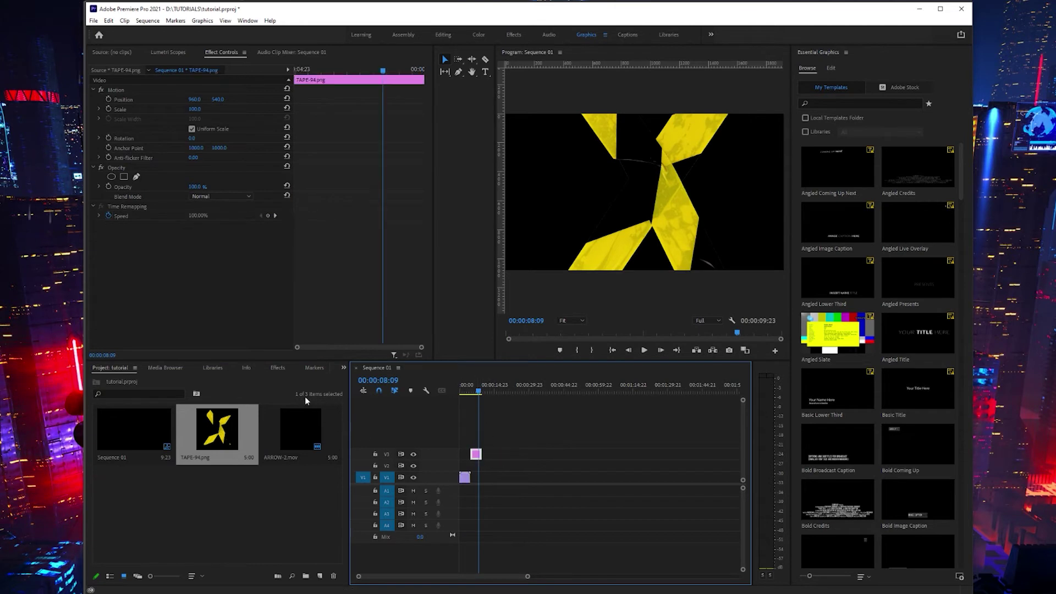
Scale the tape to 49, rotate it 36° and position it at the upper-left edge
{"action": "mouse_move", "coordinate": [195, 109]}
{"action": "left_mouse_down"}
{"action": "mouse_move", "coordinate": [171, 109]}
{"action": "mouse_move", "coordinate": [194, 113]}
{"action": "left_mouse_up"}
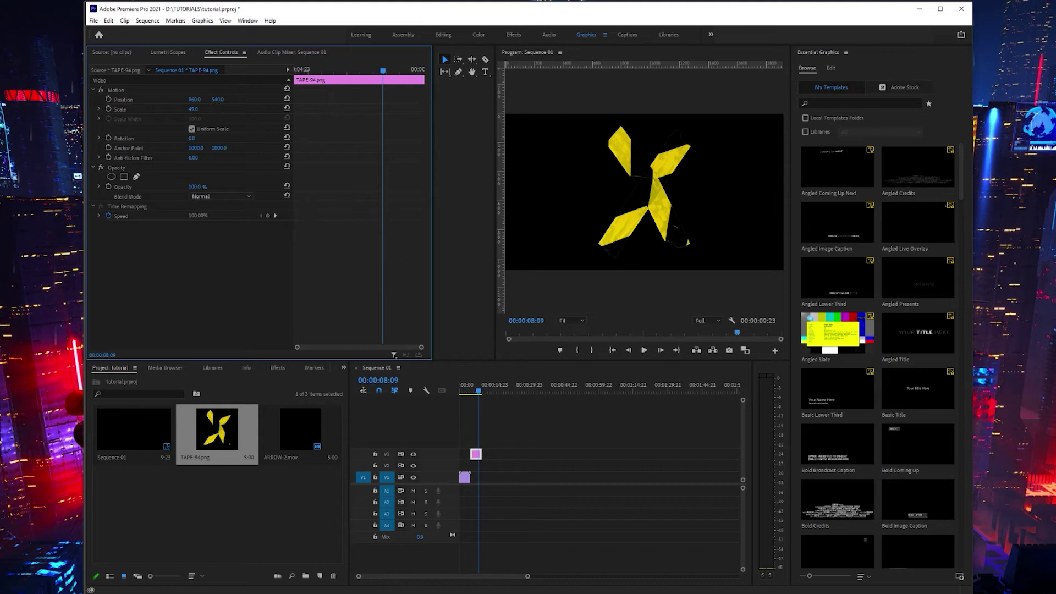
{"action": "left_click_drag", "start_coordinate": [687, 242], "coordinate": [601, 199]}
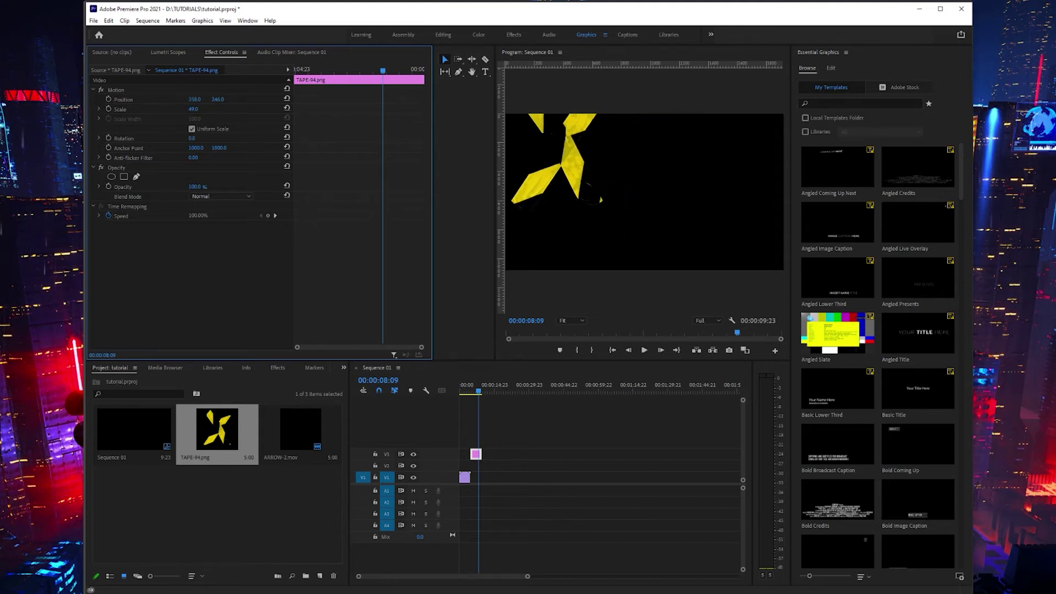
{"action": "mouse_move", "coordinate": [194, 100]}
{"action": "left_mouse_down"}
{"action": "mouse_move", "coordinate": [176, 100]}
{"action": "mouse_move", "coordinate": [202, 101]}
{"action": "left_mouse_up"}
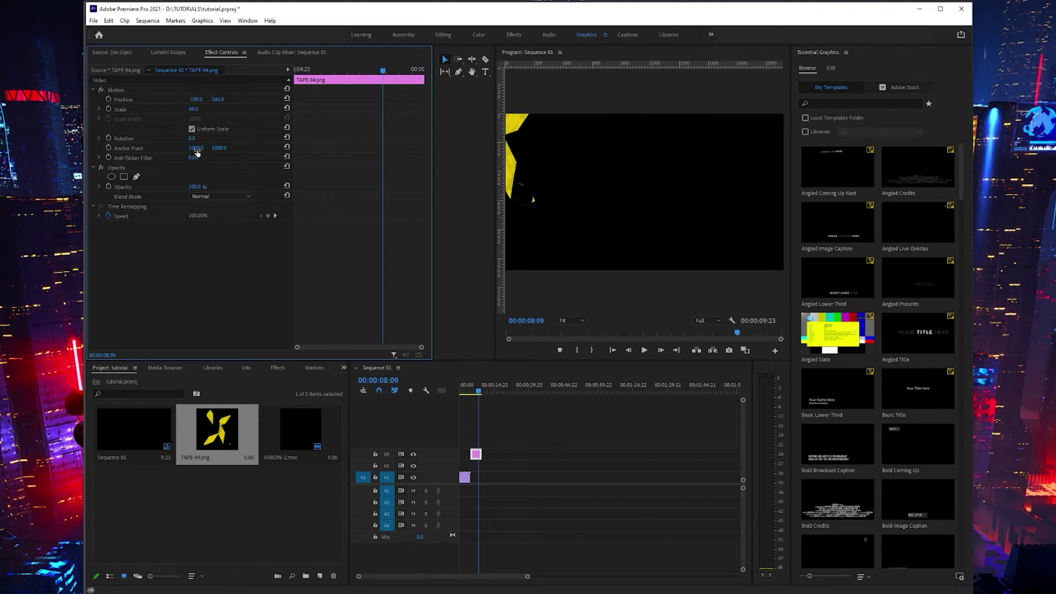
{"action": "left_click_drag", "start_coordinate": [199, 140], "coordinate": [219, 140]}
{"action": "left_click_drag", "start_coordinate": [196, 99], "coordinate": [212, 100]}
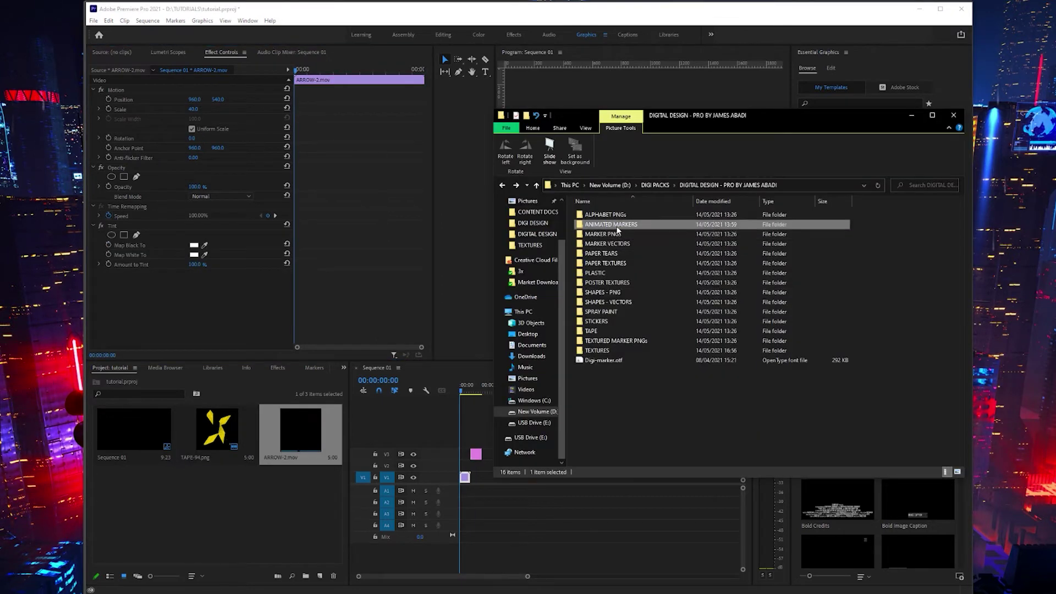
Import ARROW-2.mov from the ANIMATED MARKERS folder into the project, preview it, and show the Effects list
{"action": "scroll", "coordinate": [617, 230], "scroll_direction": "up", "scroll_amount": 2}
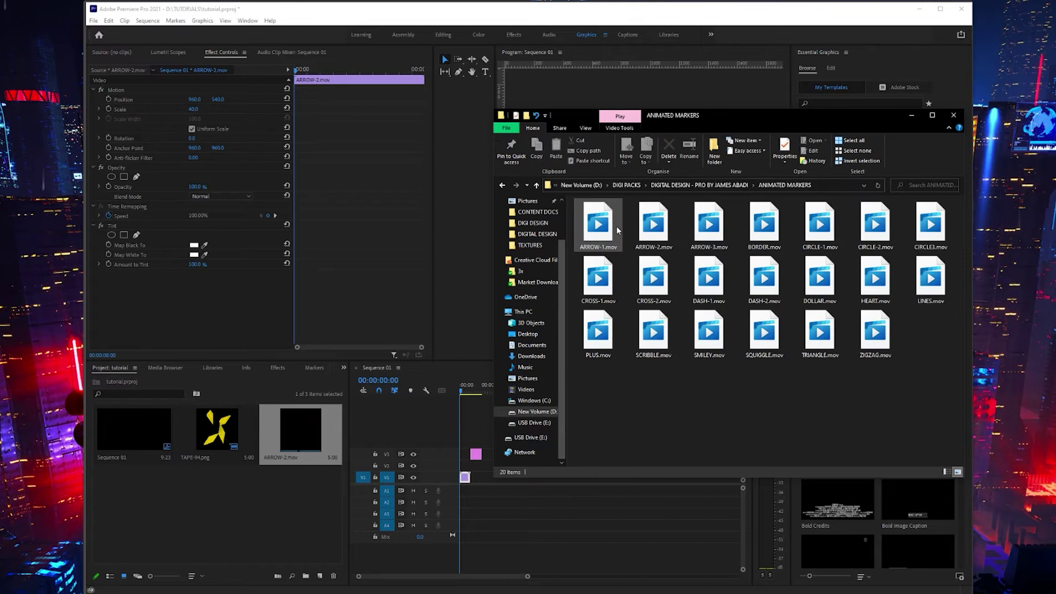
{"action": "left_click", "coordinate": [654, 223]}
{"action": "left_click_drag", "start_coordinate": [654, 222], "coordinate": [283, 471]}
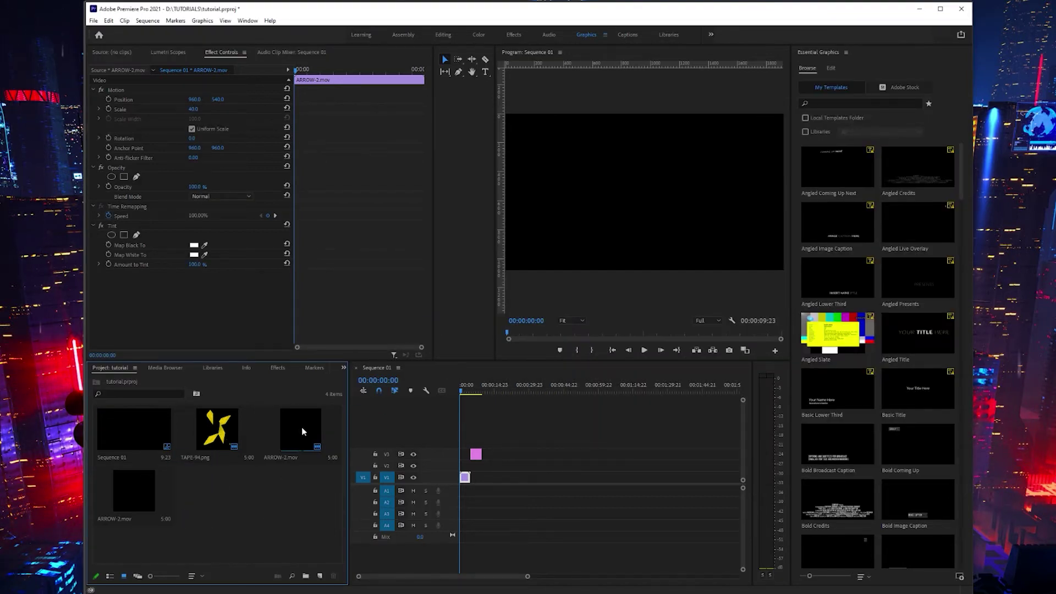
{"action": "left_click_drag", "start_coordinate": [464, 390], "coordinate": [463, 390]}
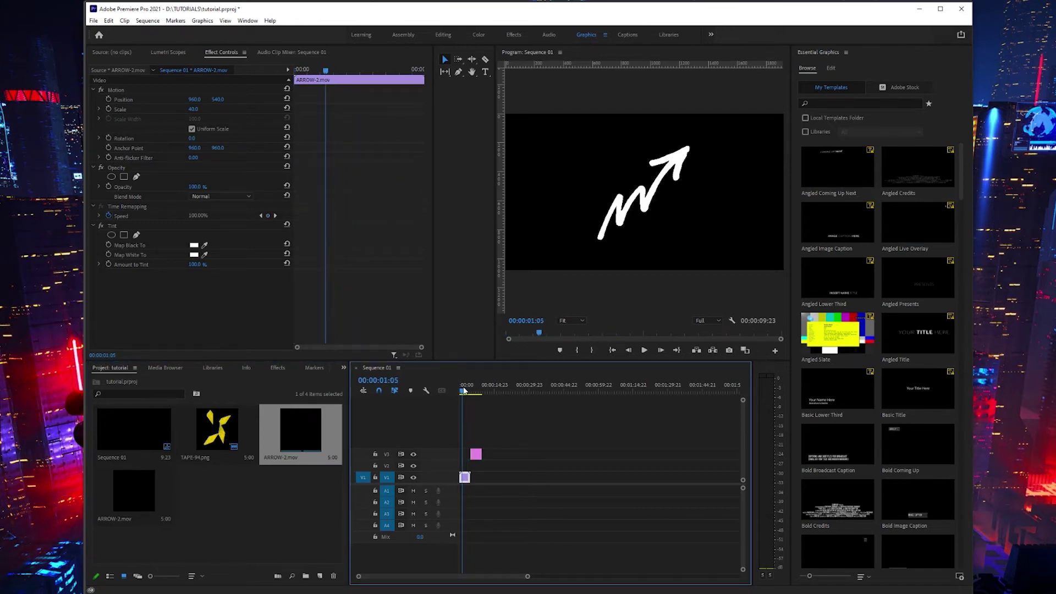
{"action": "left_click", "coordinate": [276, 369]}
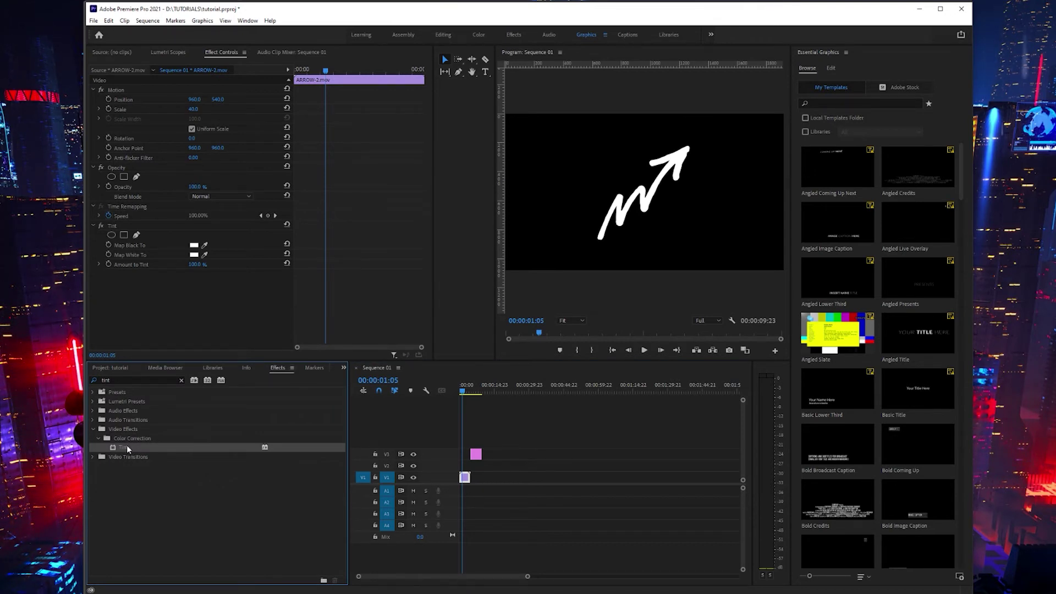
Apply Tint to the arrow clip with Map Black To set to red FF0000
{"action": "left_click_drag", "start_coordinate": [128, 446], "coordinate": [159, 467]}
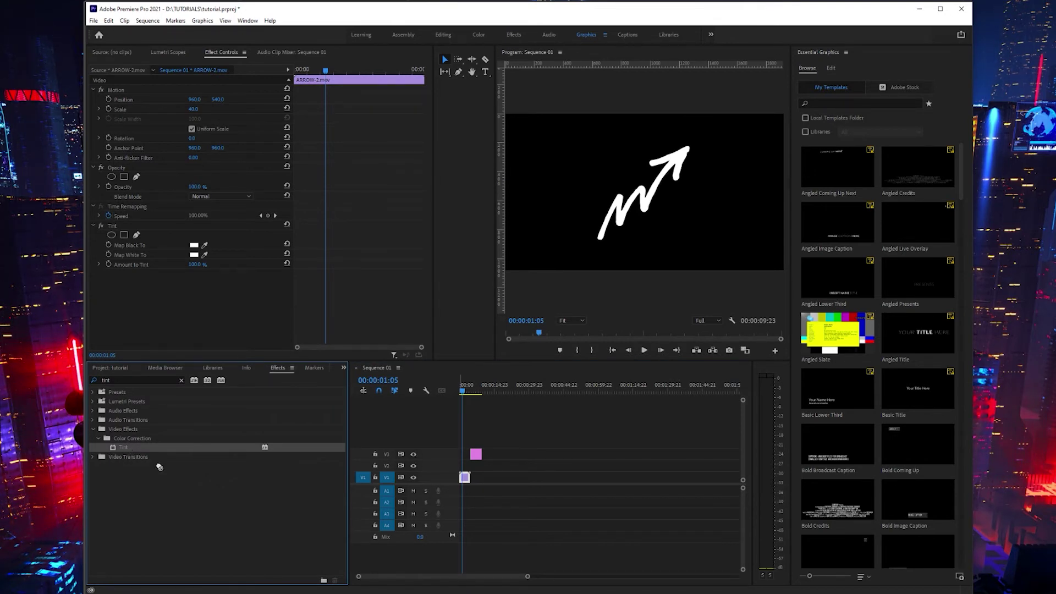
{"action": "left_click", "coordinate": [195, 254]}
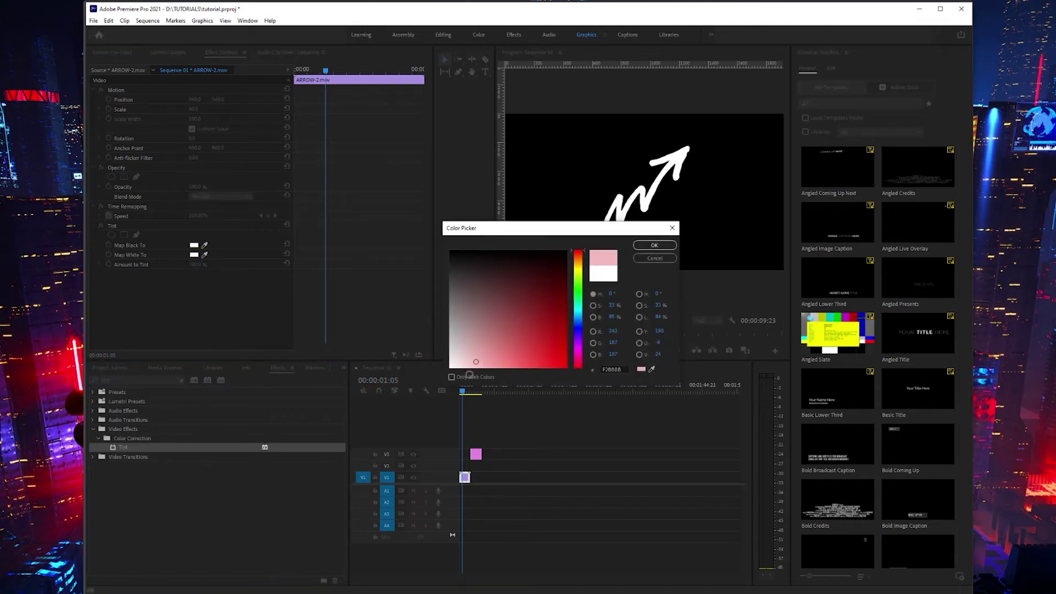
{"action": "left_click", "coordinate": [655, 258]}
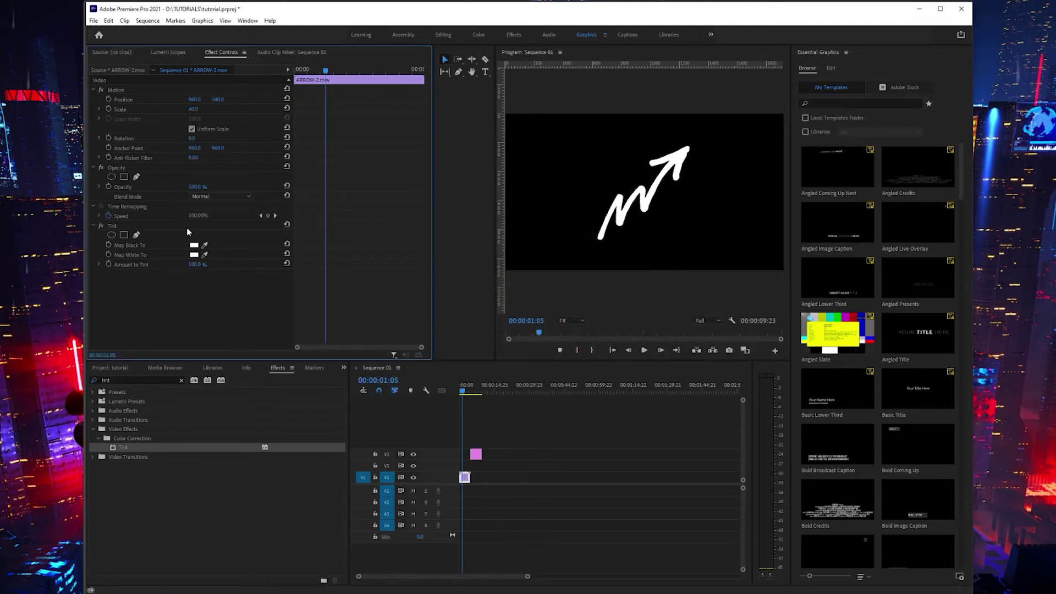
{"action": "left_click", "coordinate": [194, 249]}
{"action": "left_click_drag", "start_coordinate": [539, 352], "coordinate": [590, 395]}
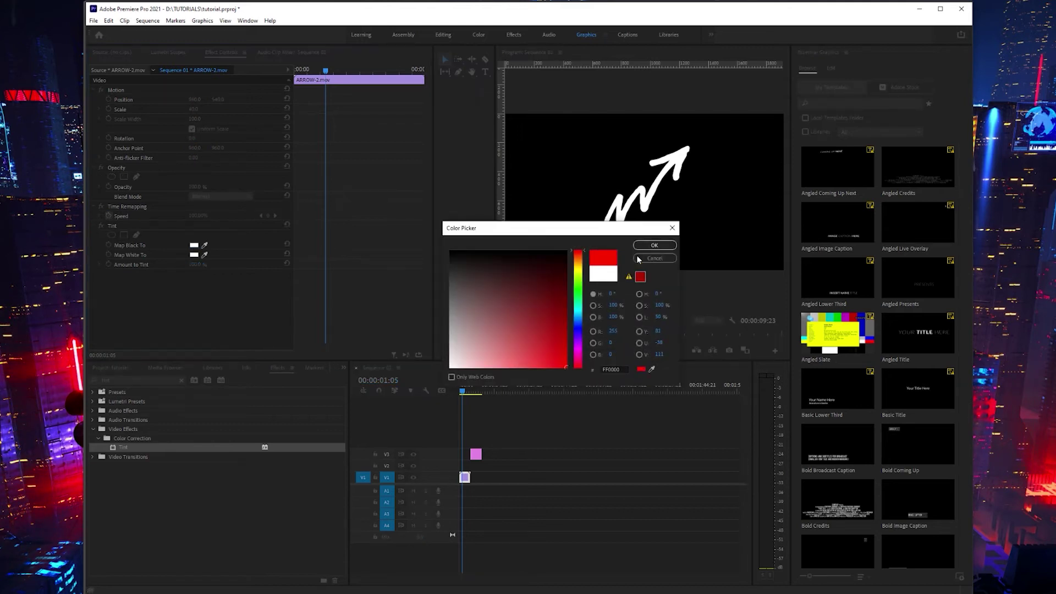
{"action": "left_click", "coordinate": [651, 245]}
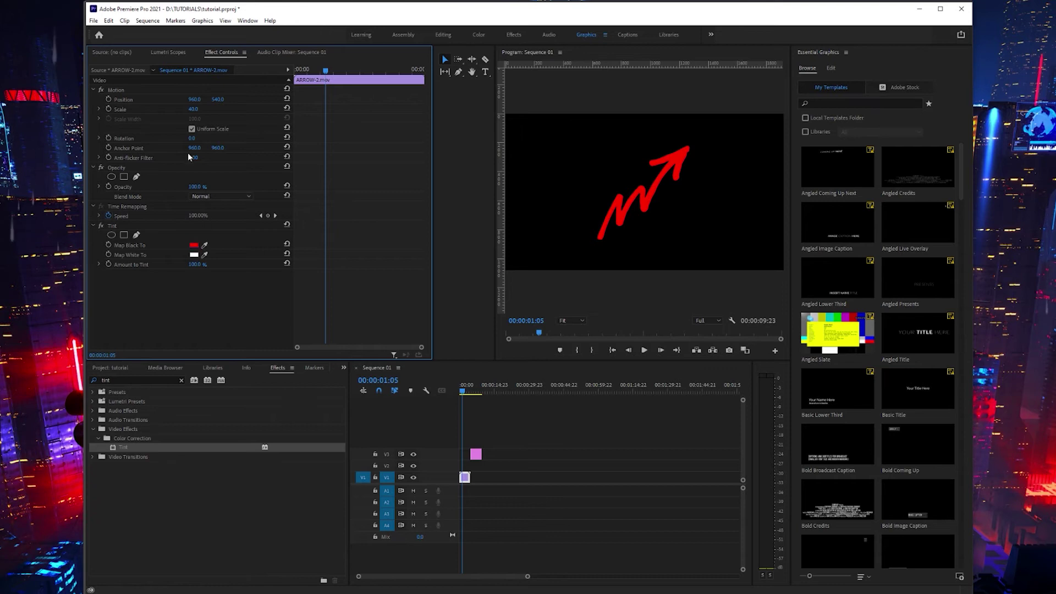
Rotate the red arrow to 36° so it points right and play the sequence
{"action": "left_click_drag", "start_coordinate": [193, 138], "coordinate": [216, 138]}
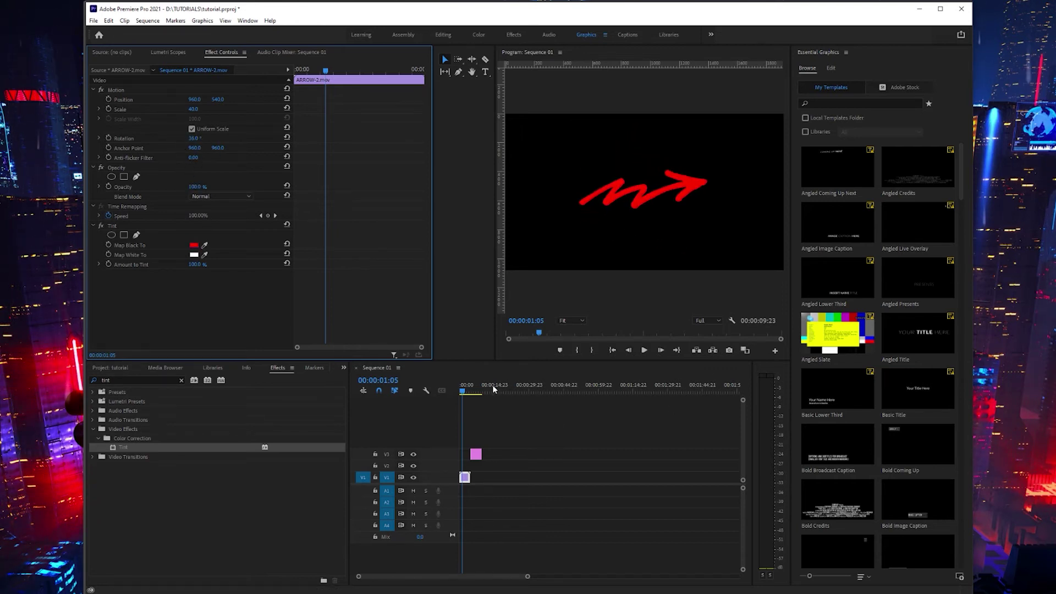
{"action": "left_click_drag", "start_coordinate": [461, 389], "coordinate": [453, 390]}
{"action": "key", "text": "space"}
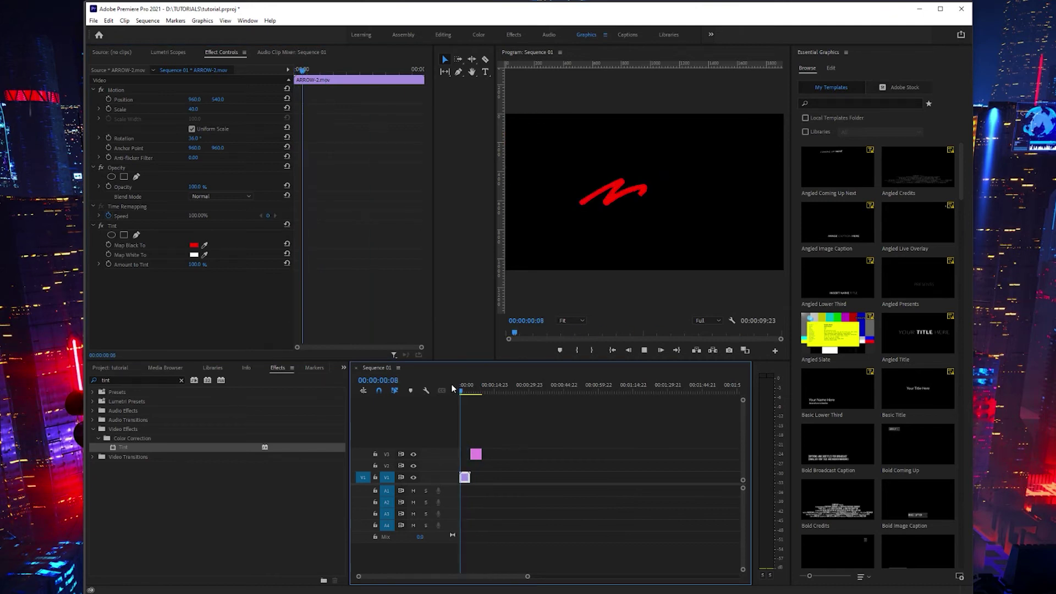